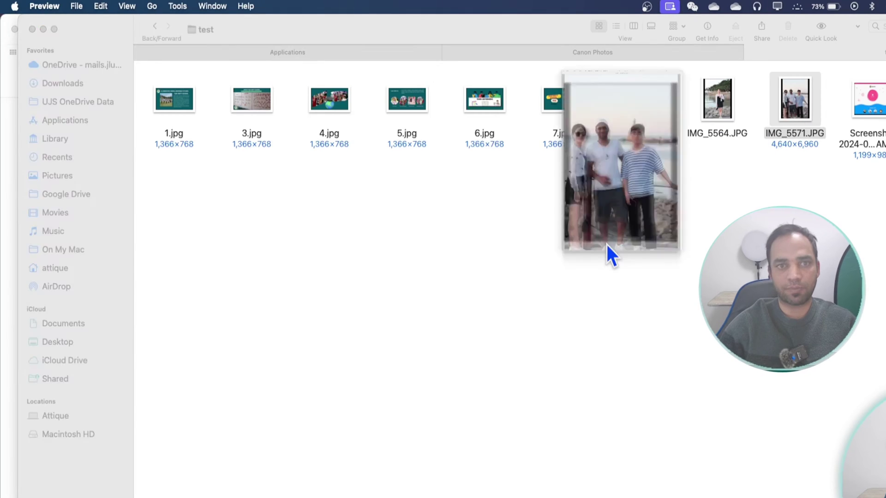
- Center the IMG_5571.JPG window and review its file size details in the Inspector
left_click_drag(270, 27, 470, 26)
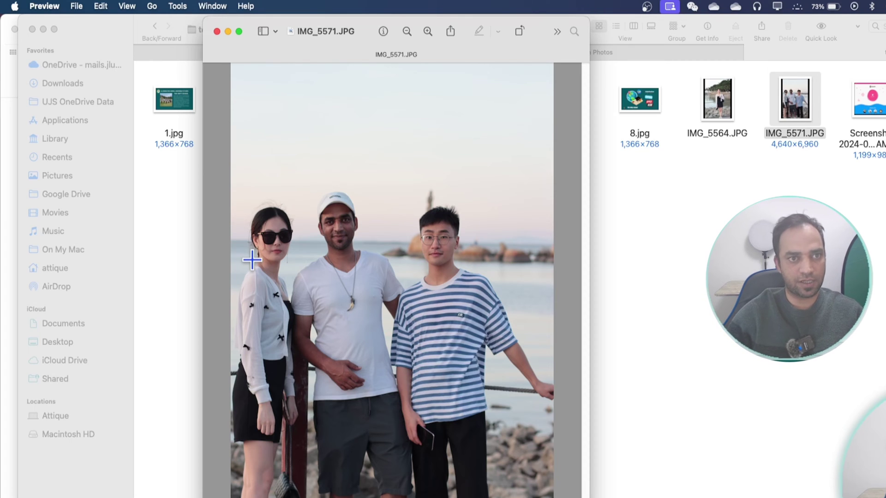
left_click(383, 31)
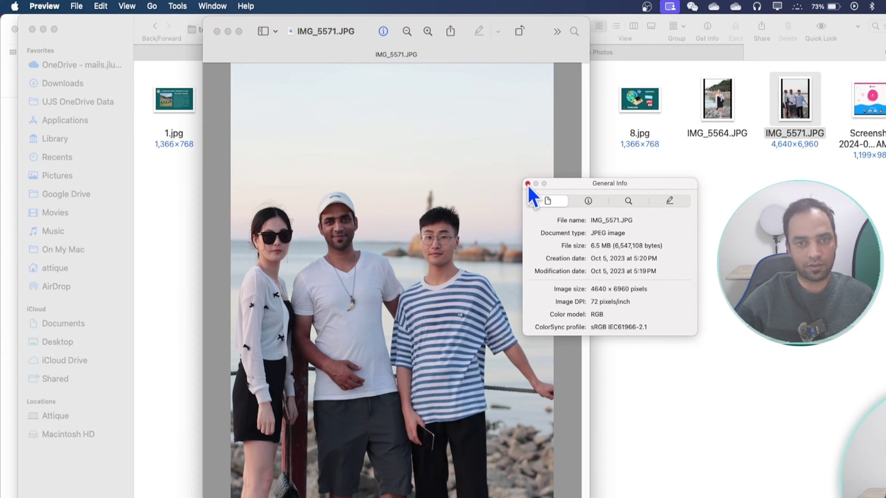
left_click(528, 184)
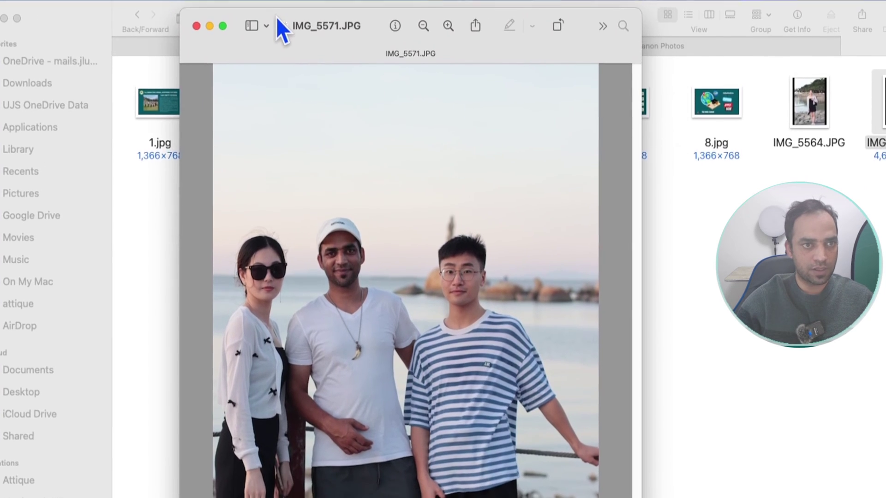
- Resize IMG_5571.JPG proportionally to 1280 × 1920 pixels with Adjust Size
left_click(175, 1)
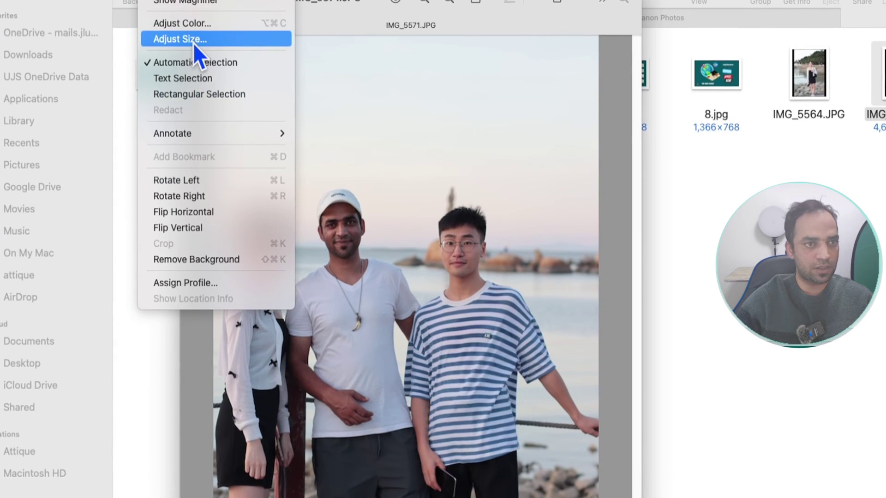
left_click(193, 39)
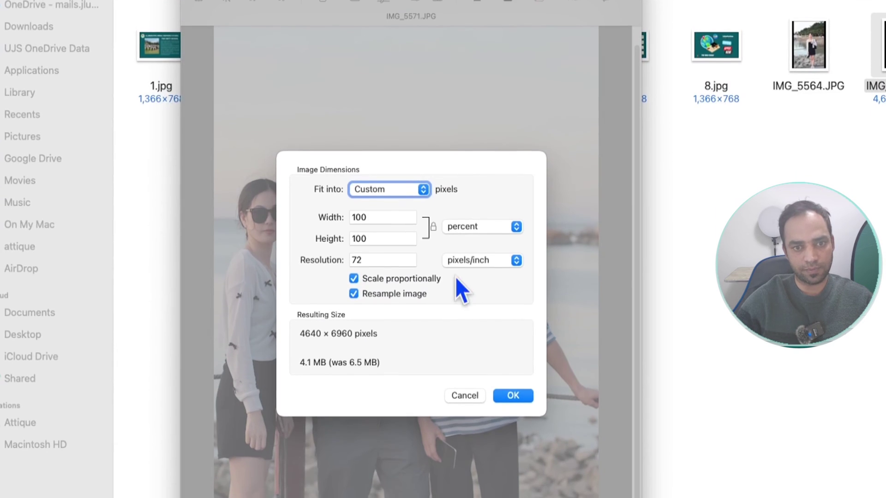
left_click(460, 226)
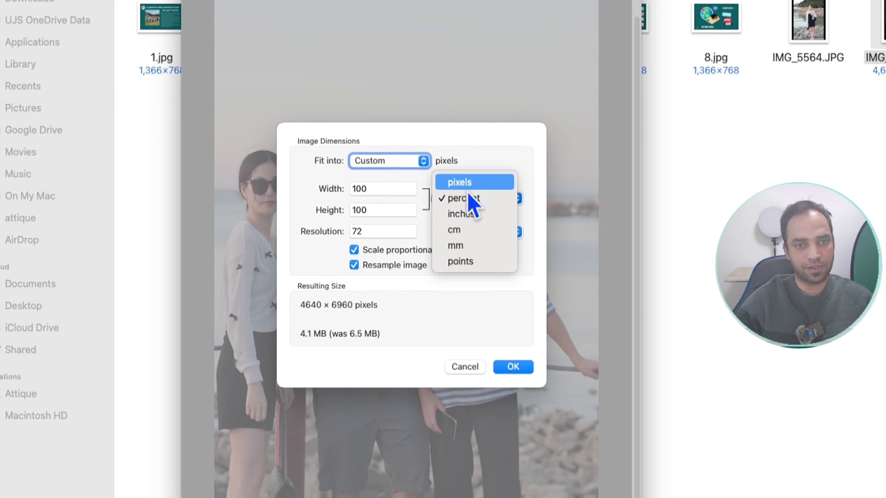
left_click(383, 163)
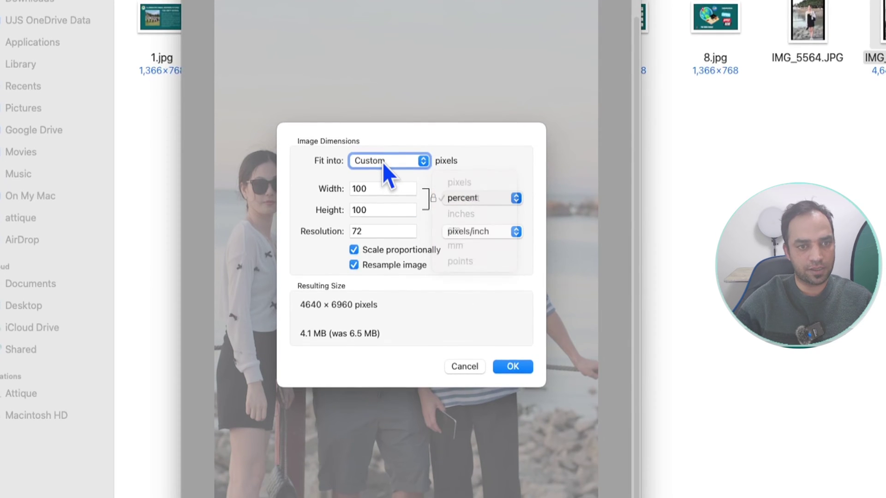
left_click(403, 163)
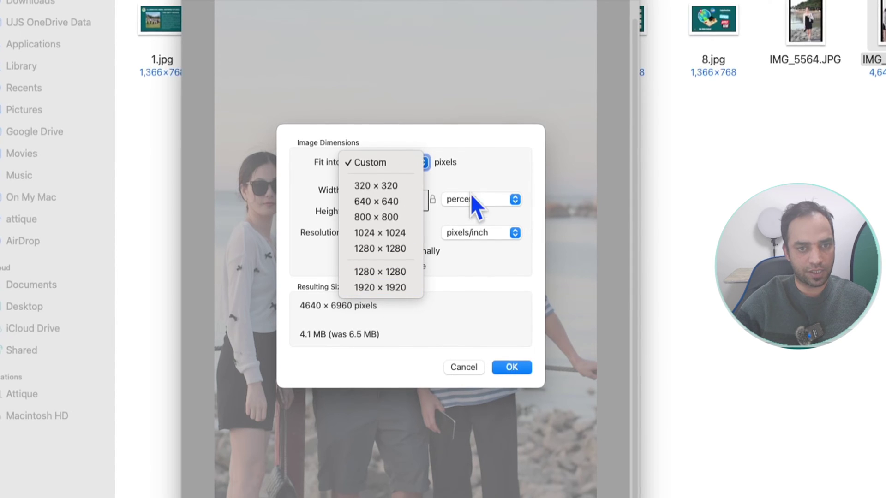
left_click(483, 162)
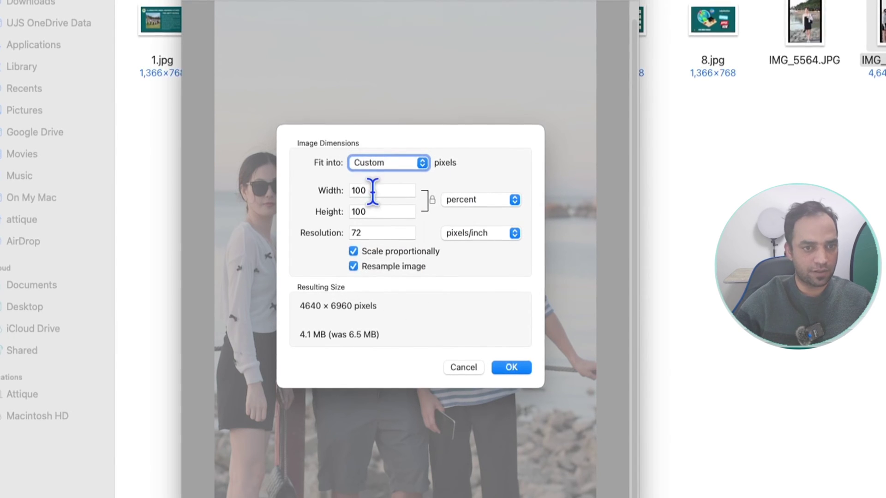
left_click_drag(372, 191, 350, 190)
left_click(494, 201)
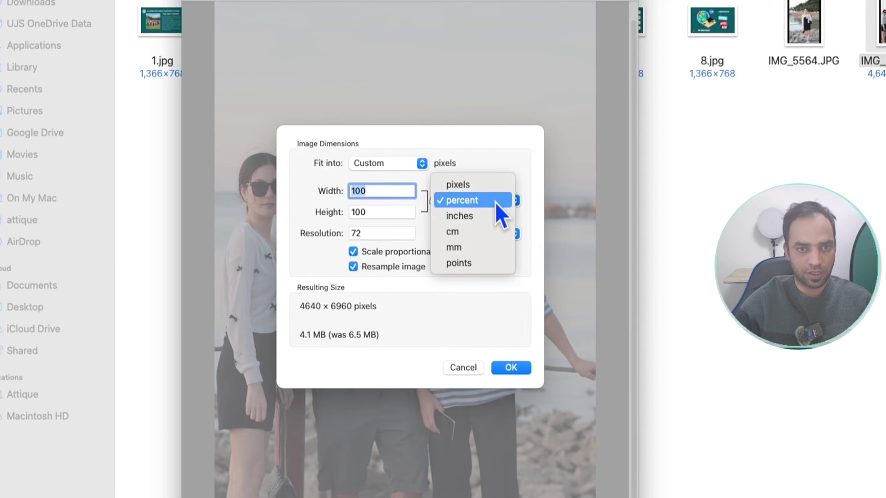
left_click(490, 192)
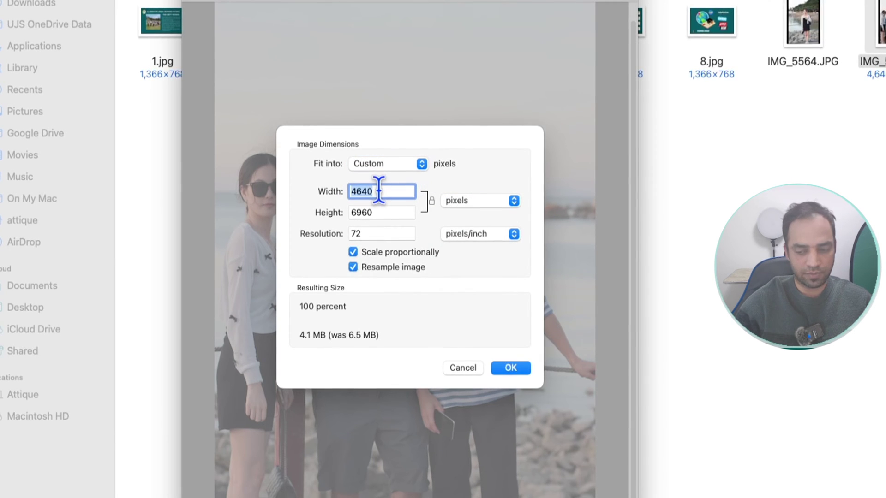
left_click_drag(378, 214, 342, 203)
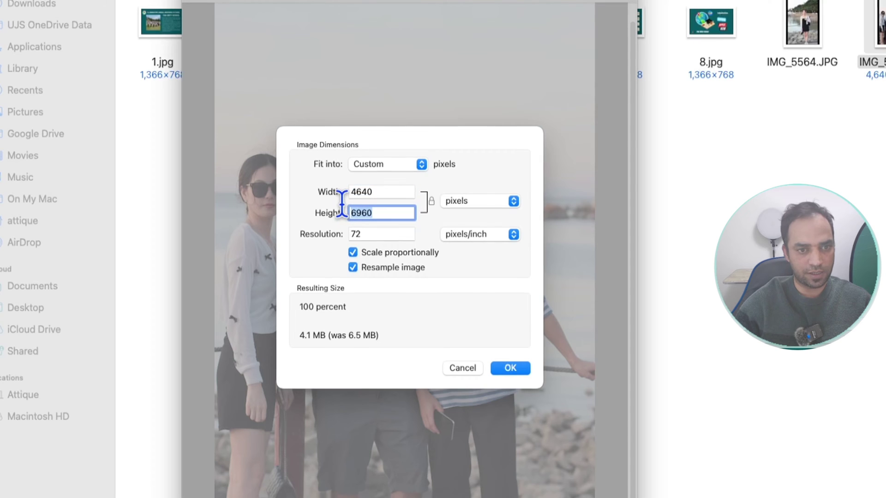
type("1920")
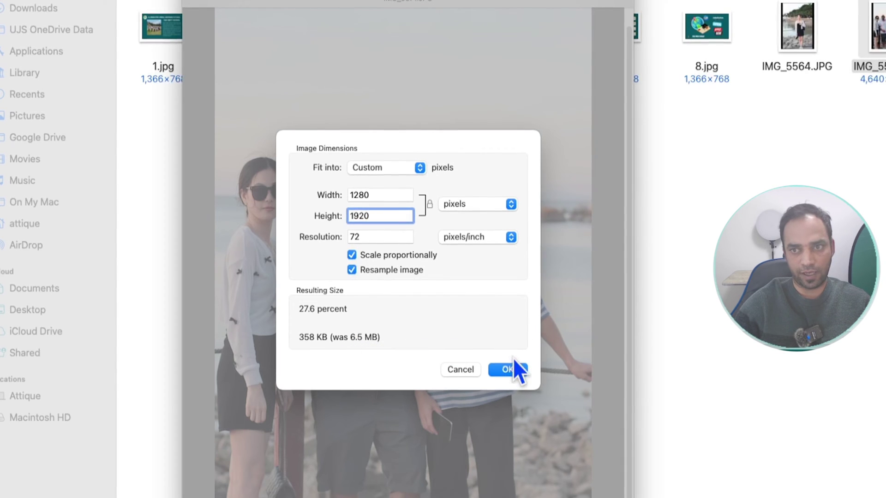
left_click(506, 372)
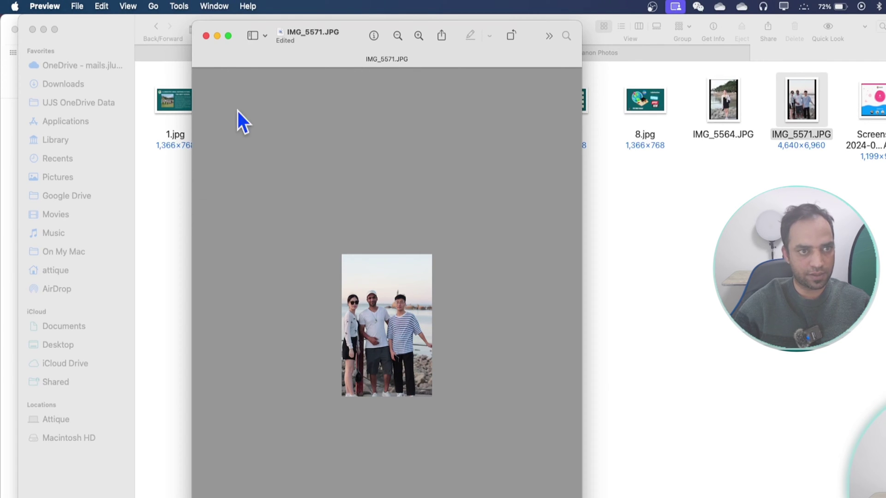
- Close the resized photo and reopen IMG_5571.JPG from Finder to check the result
left_click(206, 35)
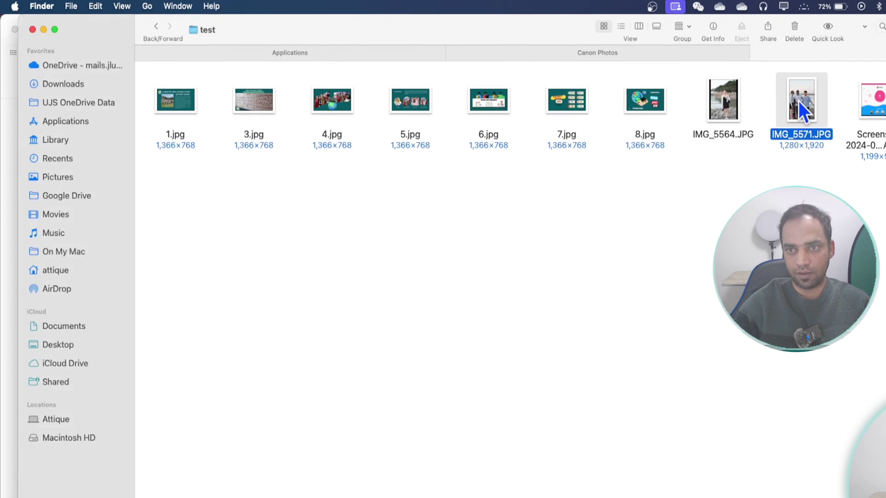
double_click(801, 99)
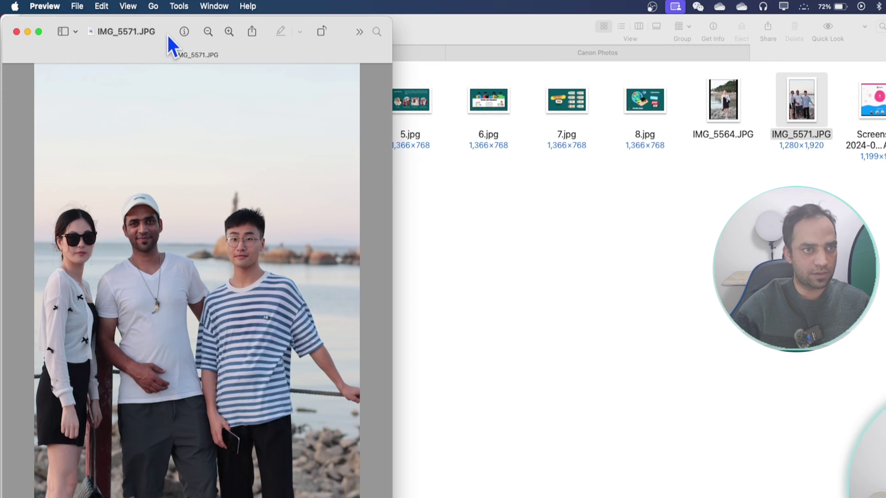
left_click_drag(174, 44, 432, 37)
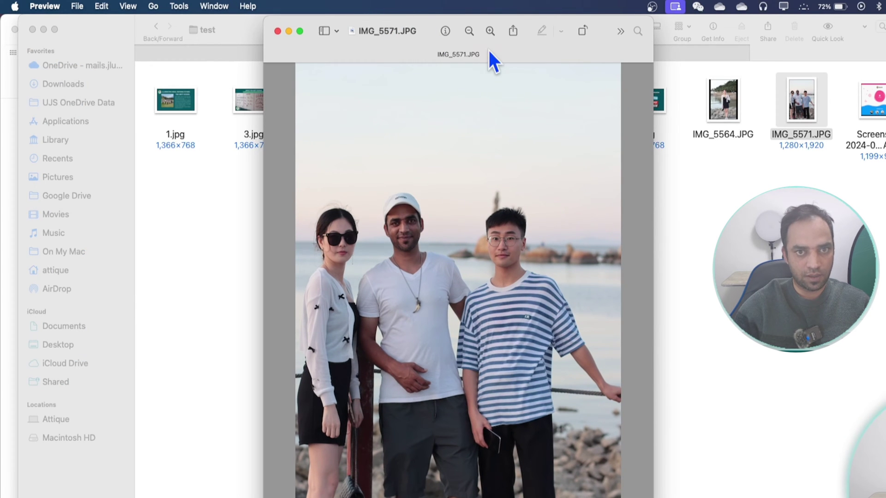
- Zoom in on the striped shirt to inspect image quality, then close the window
left_click(490, 31)
left_click(490, 31)
left_click(490, 30)
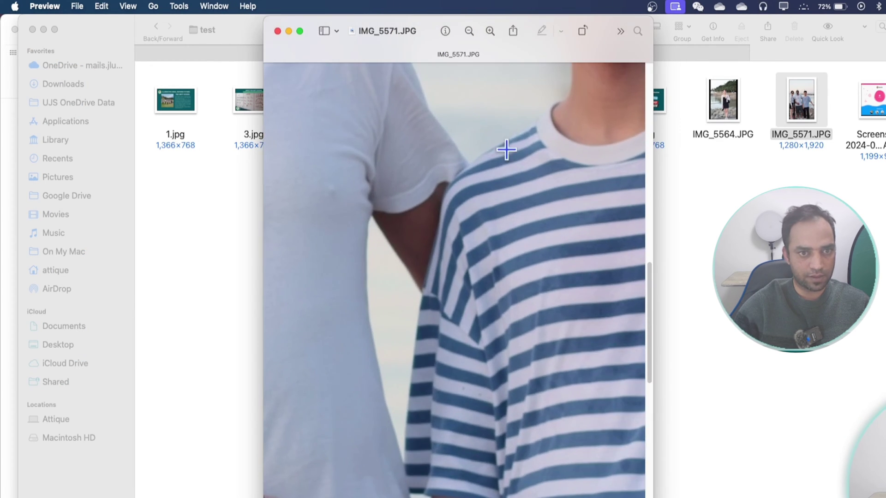
scroll(466, 158, "down", 3)
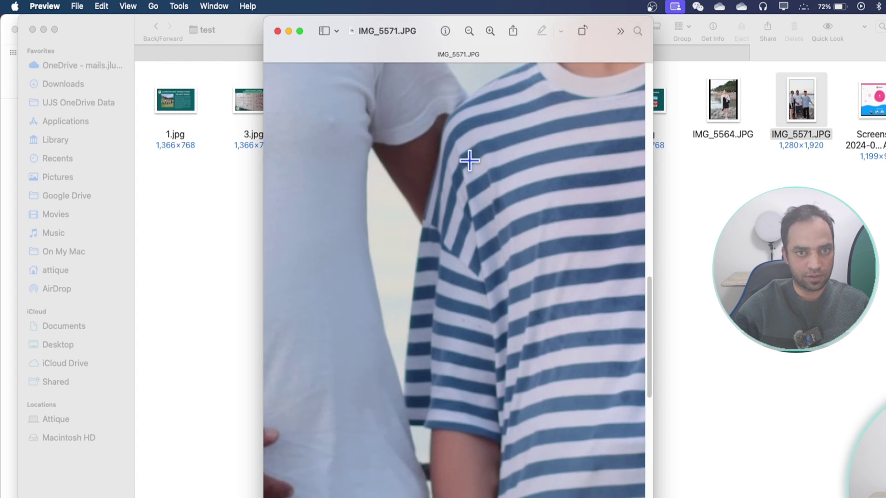
scroll(475, 126, "up", 3)
scroll(475, 127, "up", 3)
left_click(469, 30)
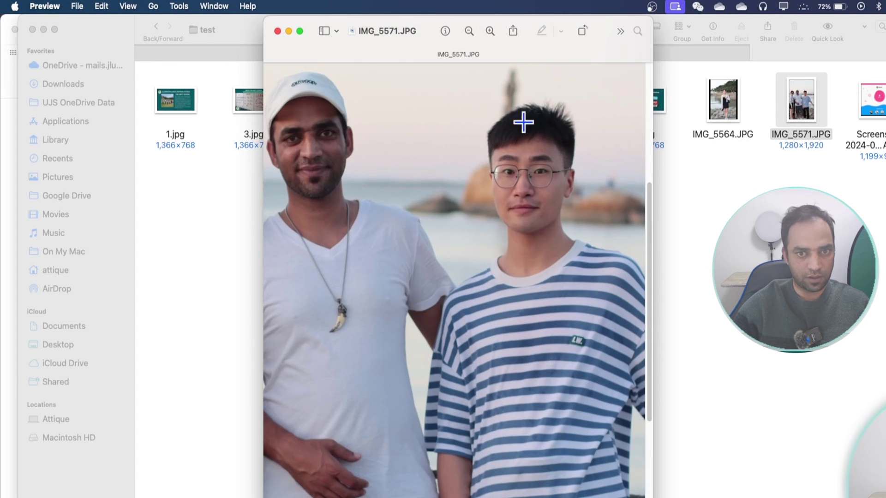
left_click(490, 31)
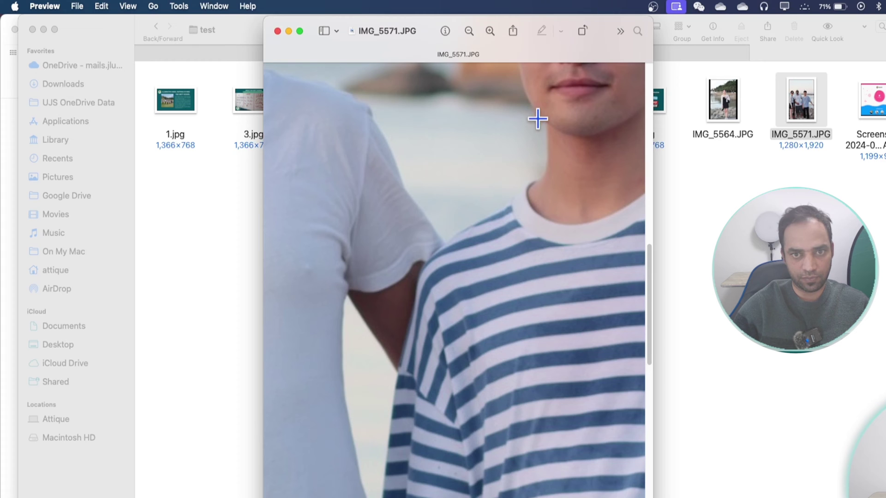
scroll(547, 138, "down", 1)
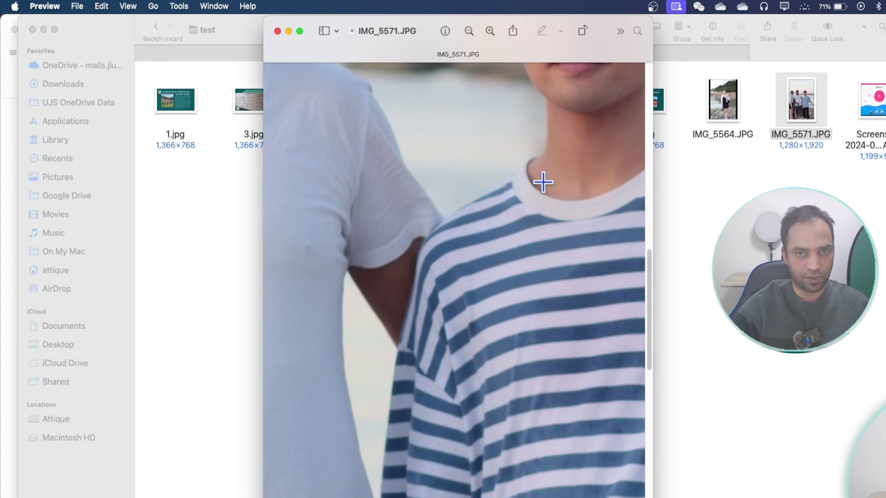
left_click(277, 31)
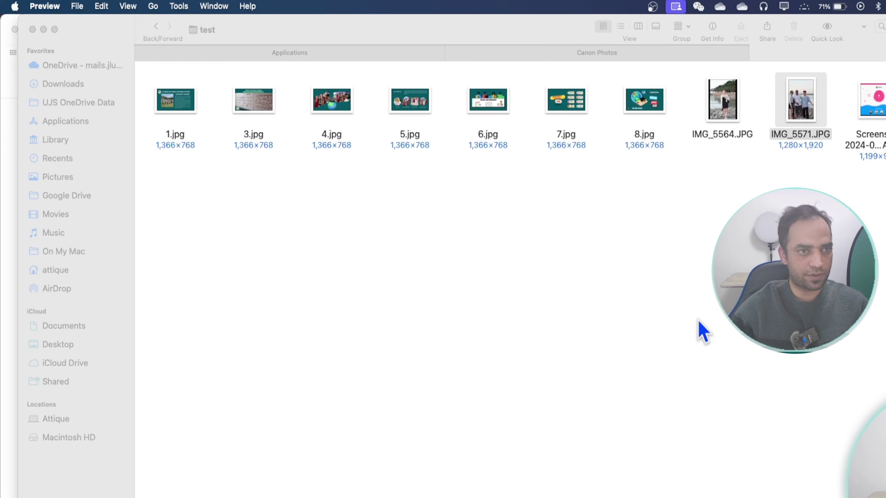
- Open IMG_5564.JPG and confirm it is still 4640 × 6960, 7.1 MB, then close it and its Inspector
left_click(278, 300)
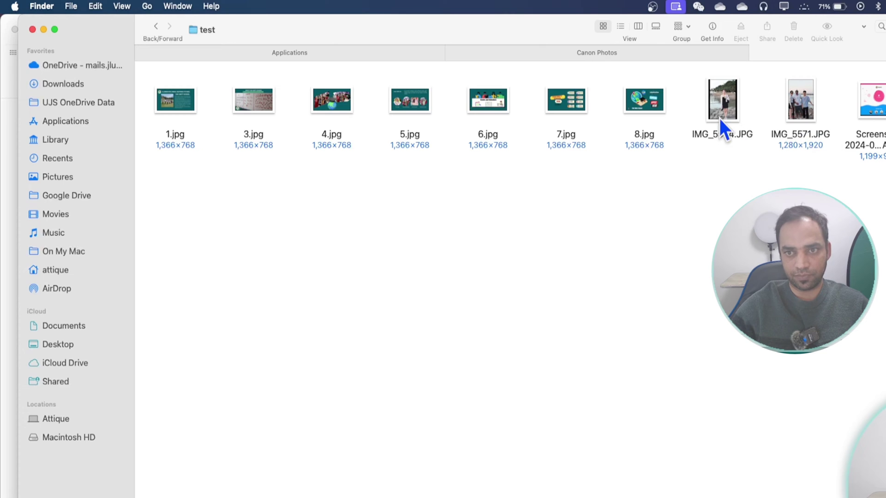
double_click(722, 112)
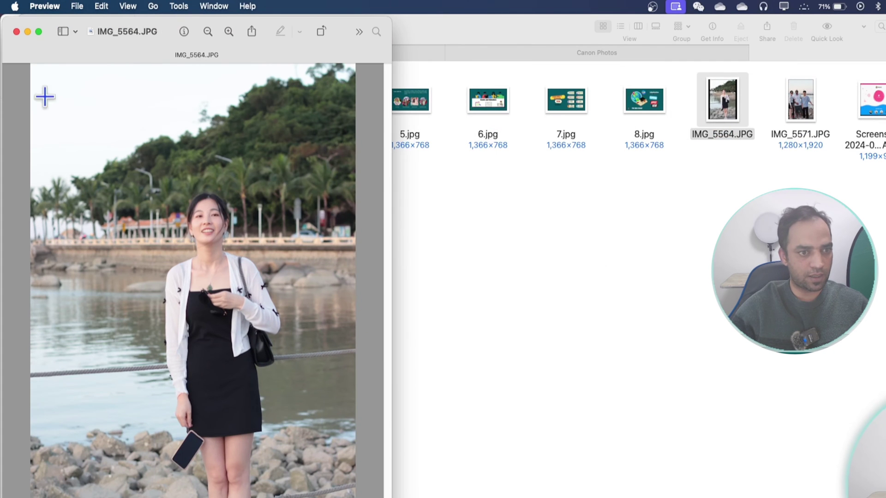
left_click(183, 32)
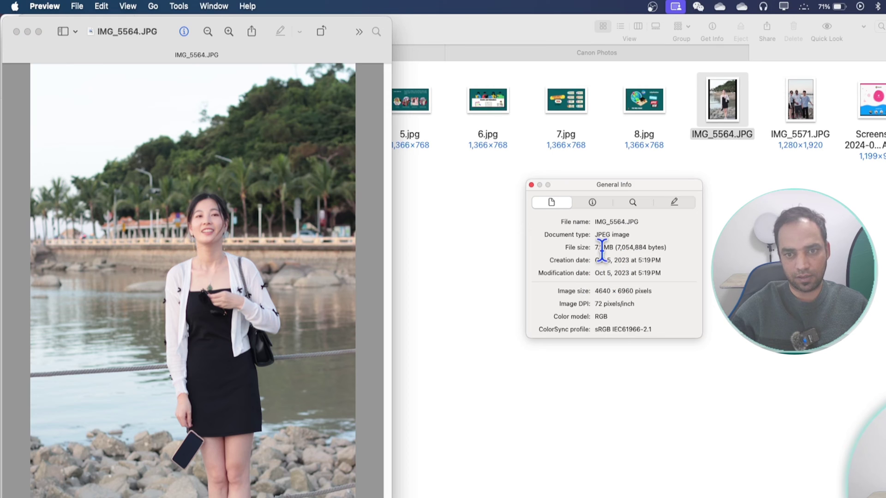
left_click(16, 32)
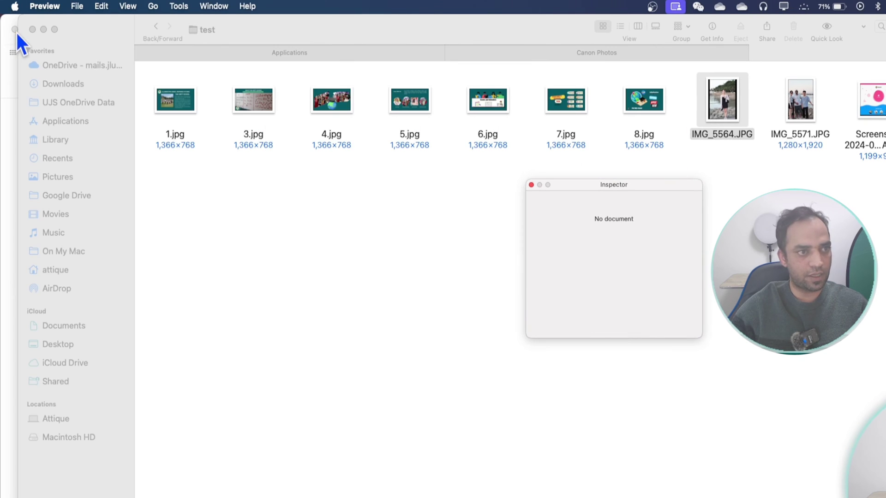
left_click(532, 185)
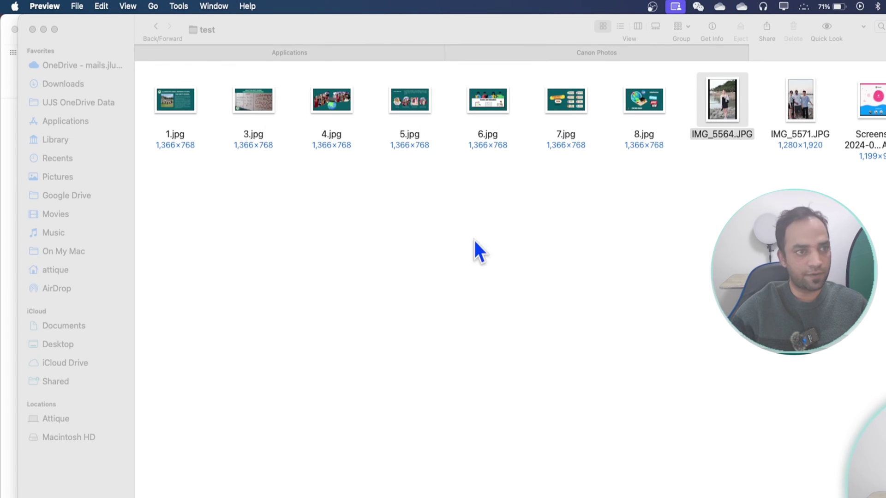
- Find Automator.app in the Applications folder and launch it
left_click(83, 122)
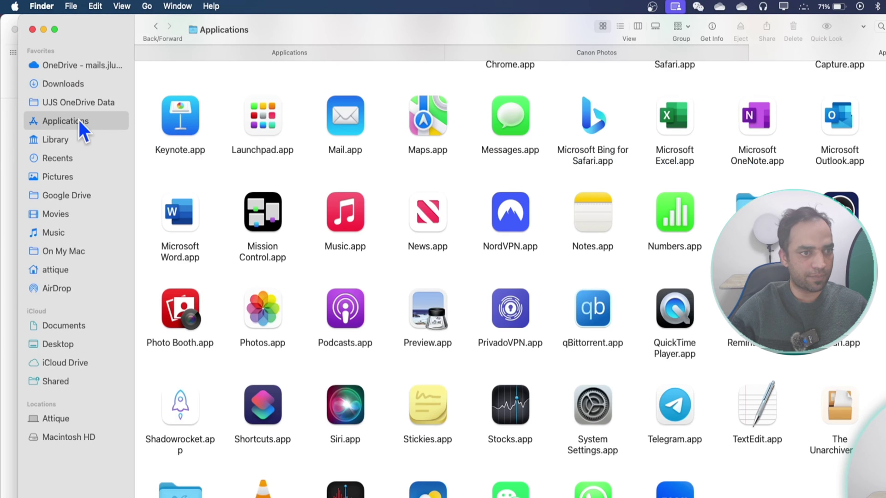
scroll(623, 172, "up", 6)
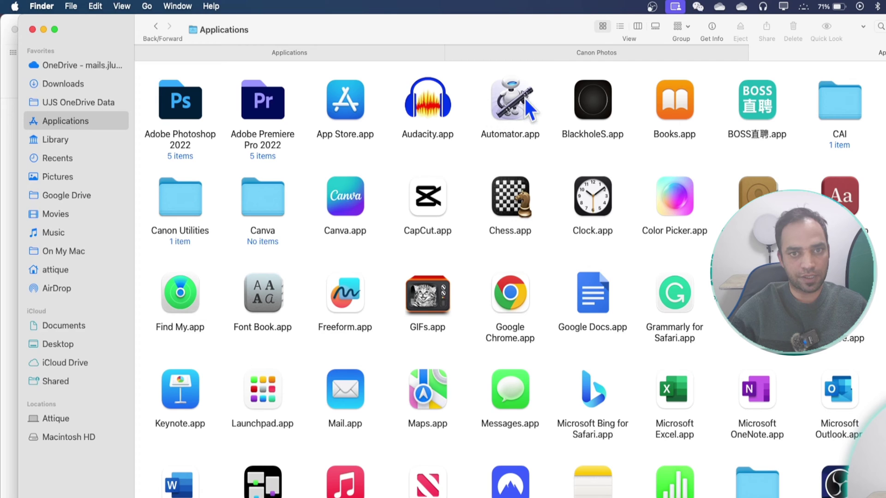
scroll(552, 259, "down", 8)
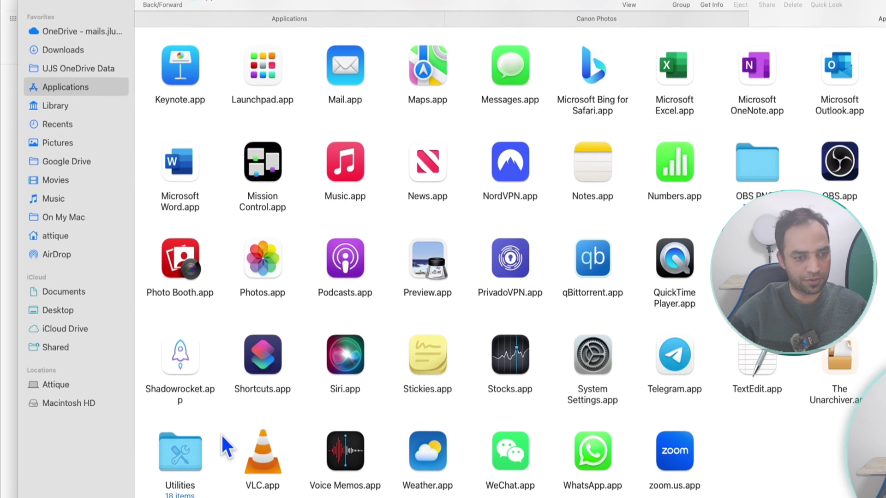
double_click(175, 450)
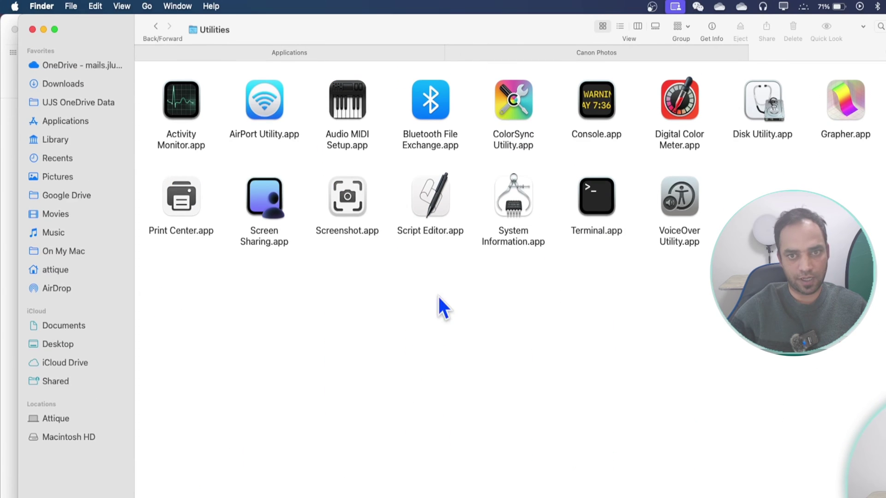
left_click(65, 127)
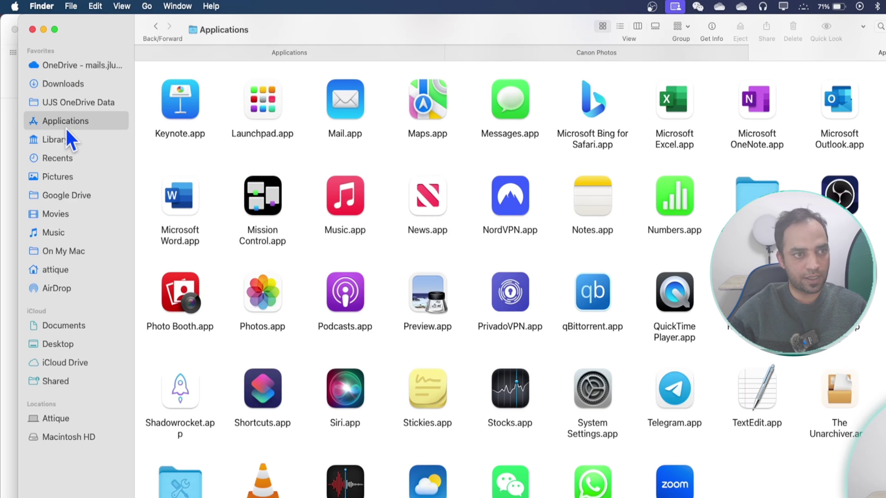
scroll(466, 147, "up", 6)
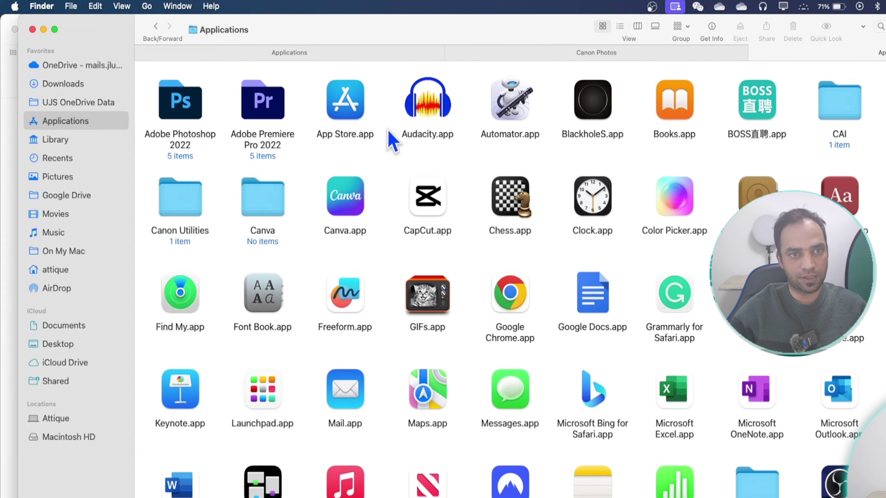
double_click(511, 101)
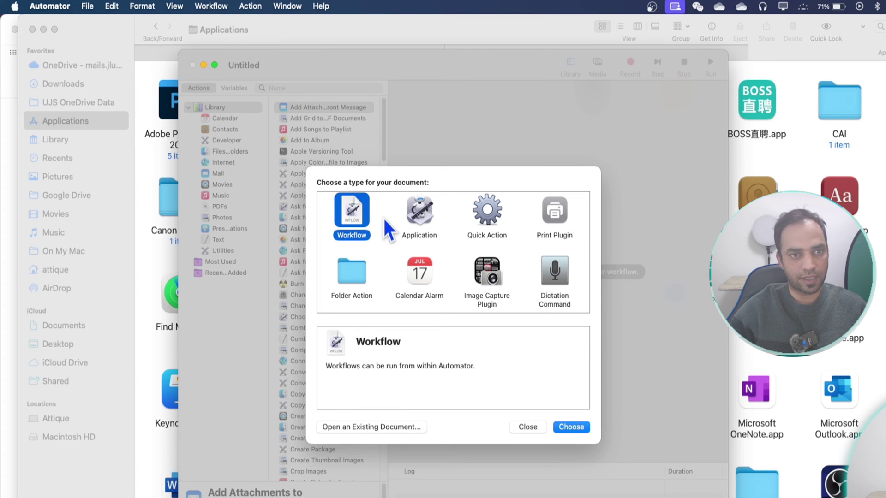
- Create a blank Quick Action document in Automator, then right-click IMG_5564.JPG in Finder
left_click(496, 217)
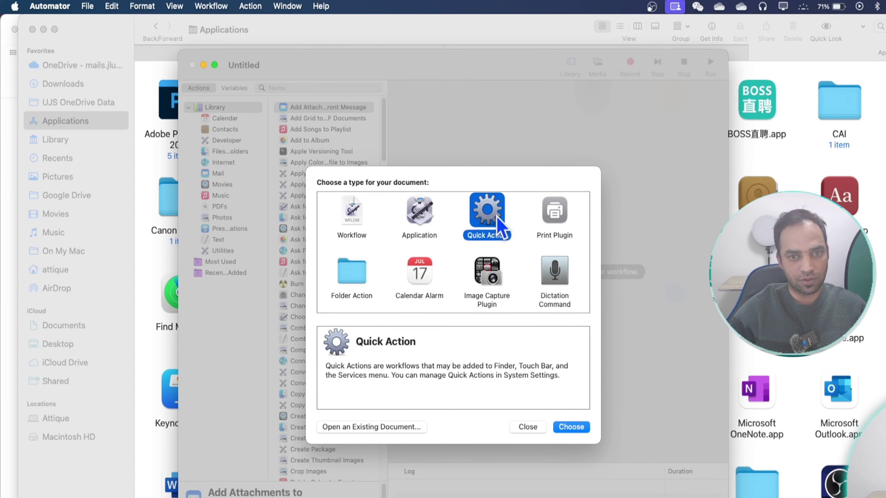
left_click(577, 430)
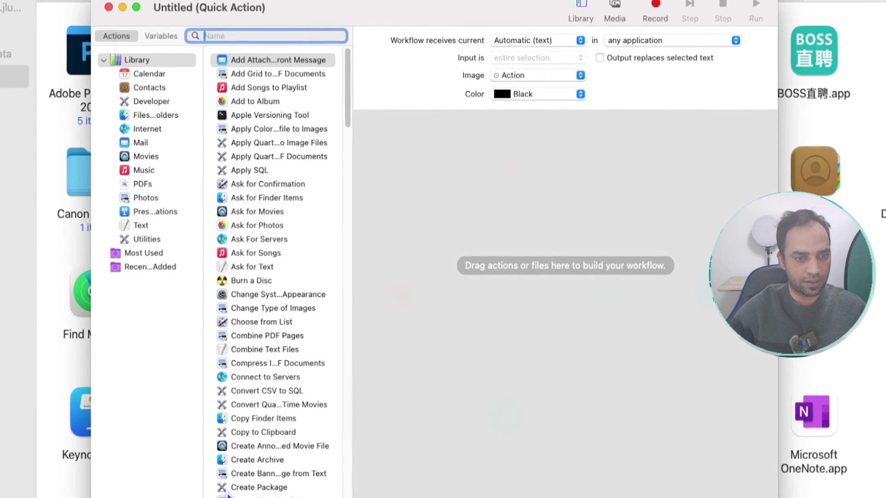
scroll(281, 445, "down", 12)
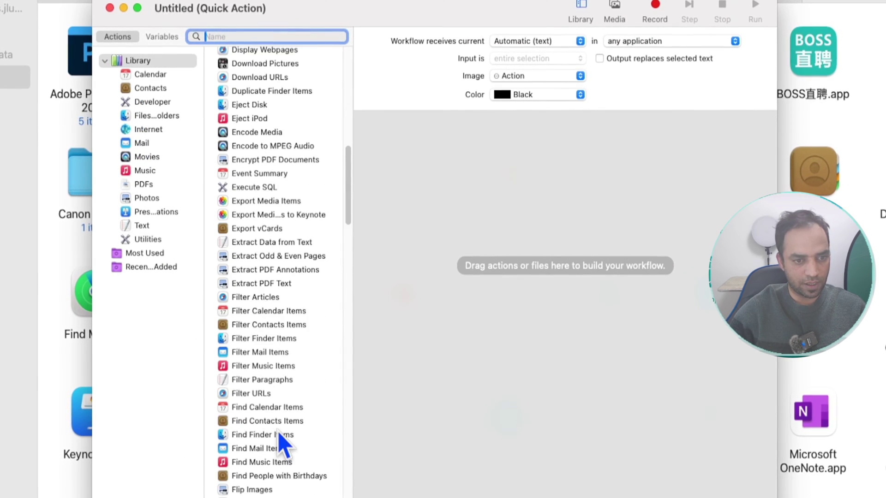
scroll(279, 433, "down", 5)
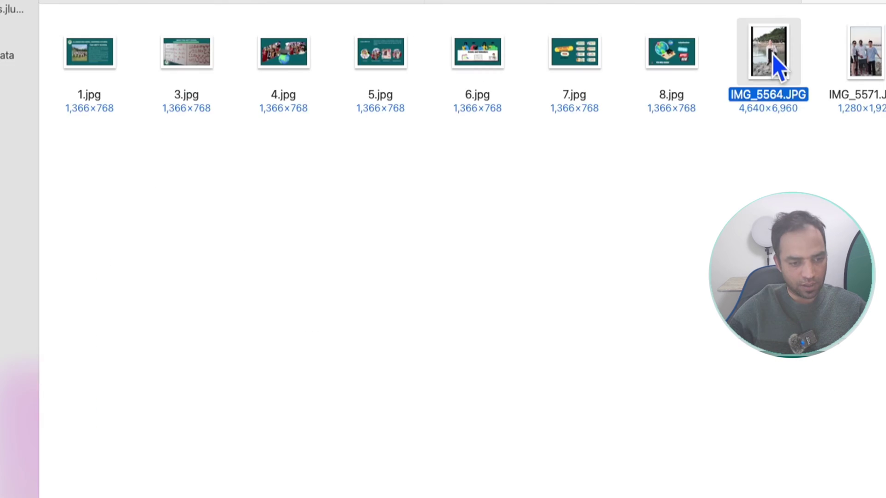
right_click(774, 52)
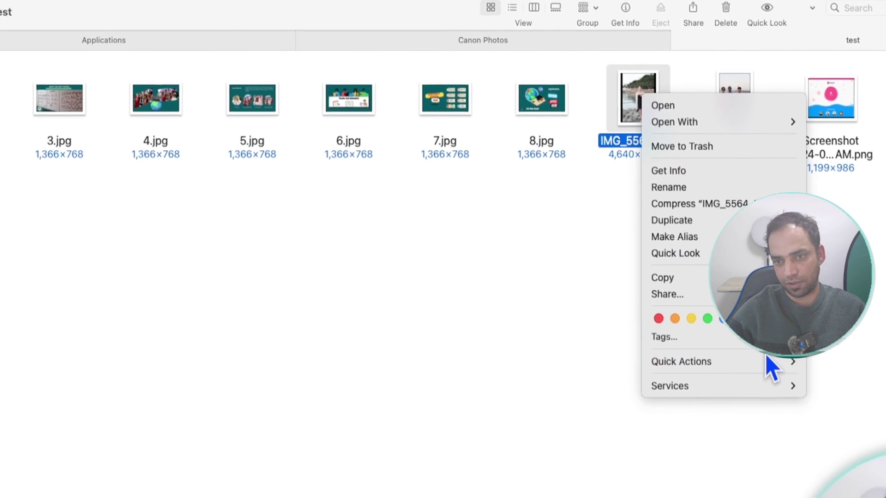
- Show the Quick Actions submenu in IMG_5564.JPG's context menu
mouse_move(775, 364)
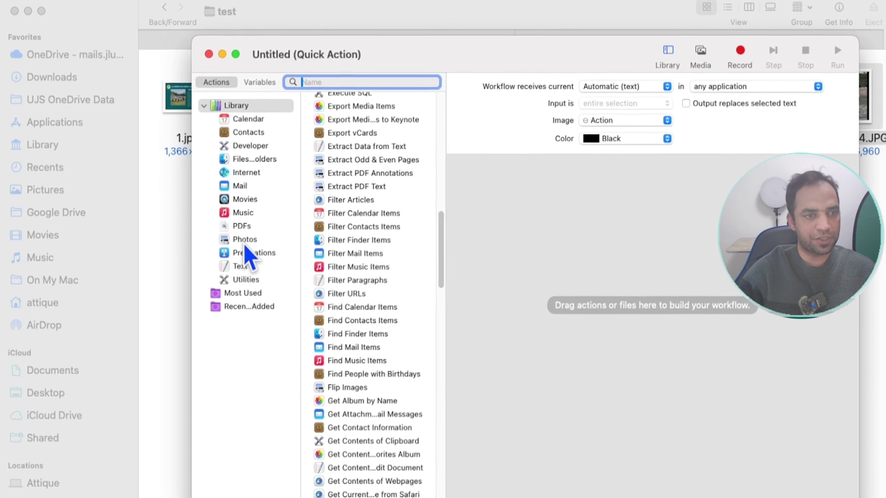
- Add Scale Images from the Photos library, preceded by a Copy Finder Items step
left_click(241, 241)
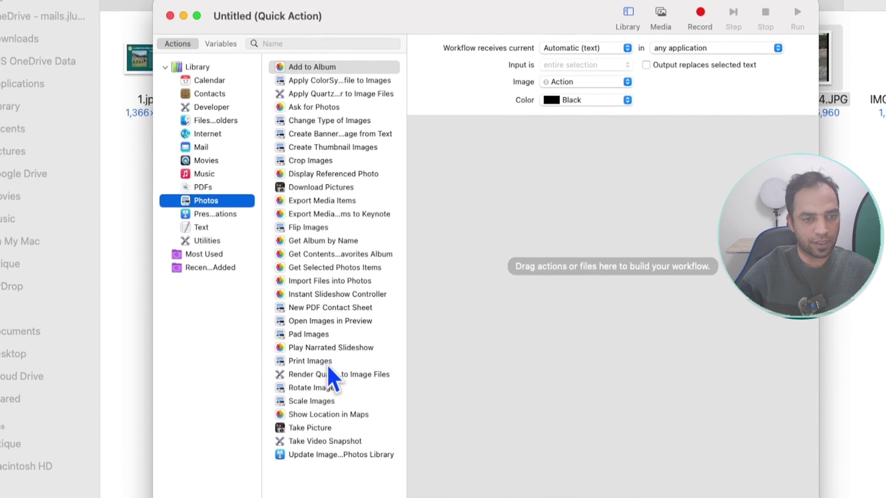
left_click_drag(306, 400, 598, 242)
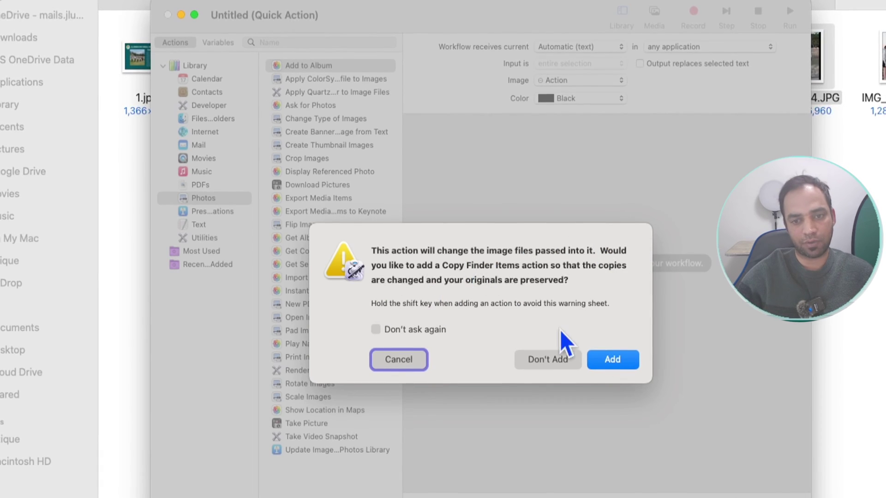
left_click(619, 364)
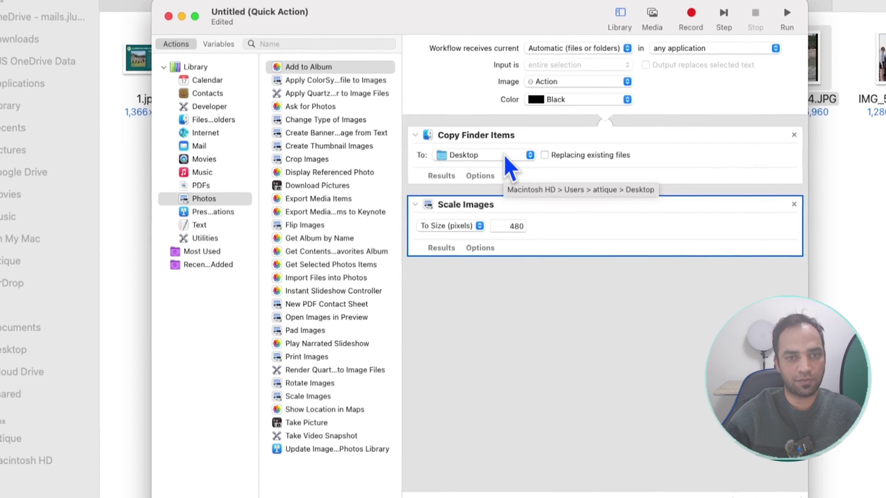
- Point Copy Finder Items at a newly created 'Resized' folder inside Downloads
left_click(504, 155)
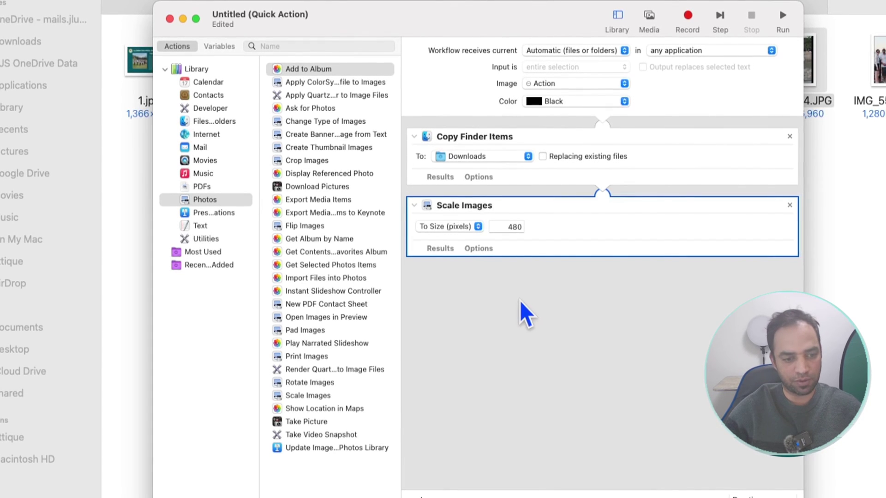
left_click(478, 157)
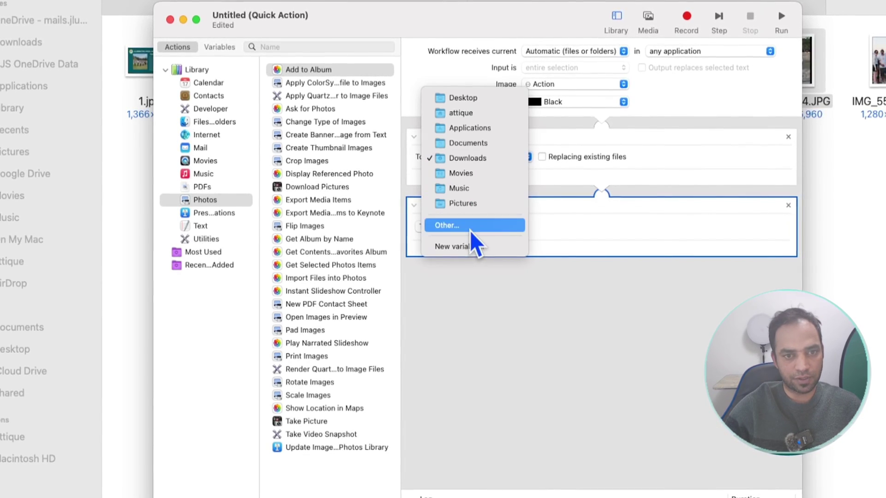
left_click(470, 229)
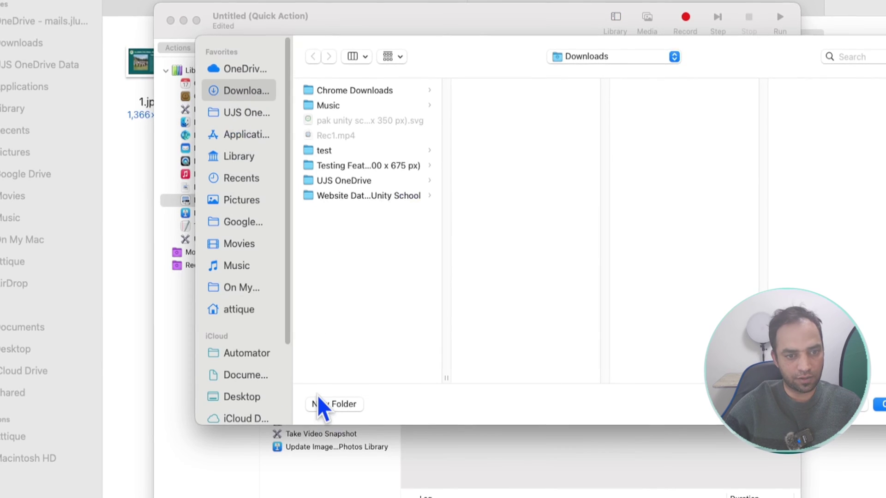
left_click(334, 405)
type("Re")
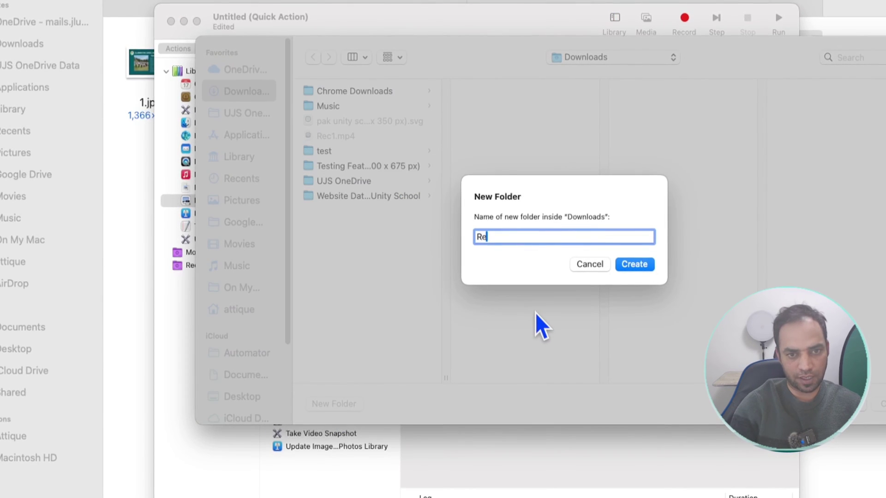
type("size")
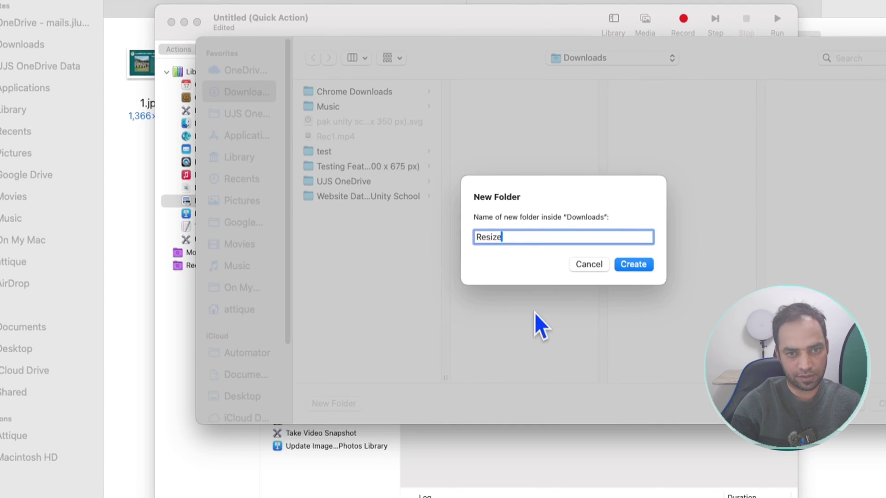
type("d")
left_click(649, 270)
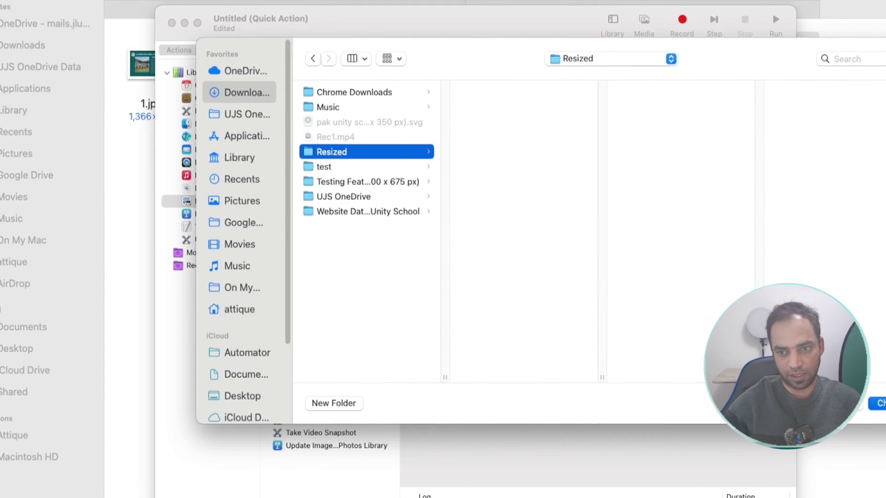
key("Return")
- Set Scale Images to 1920 pixels, save the Quick Action as 'image resize', and quit Automator
double_click(507, 227)
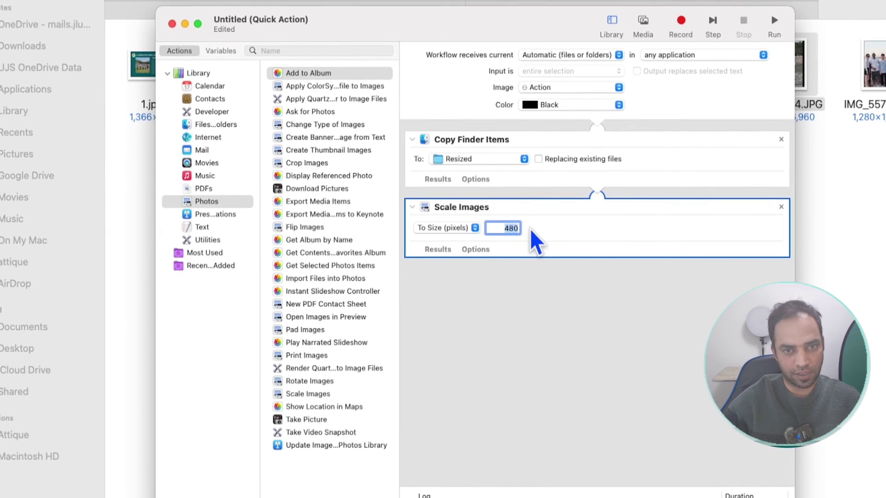
type("1920")
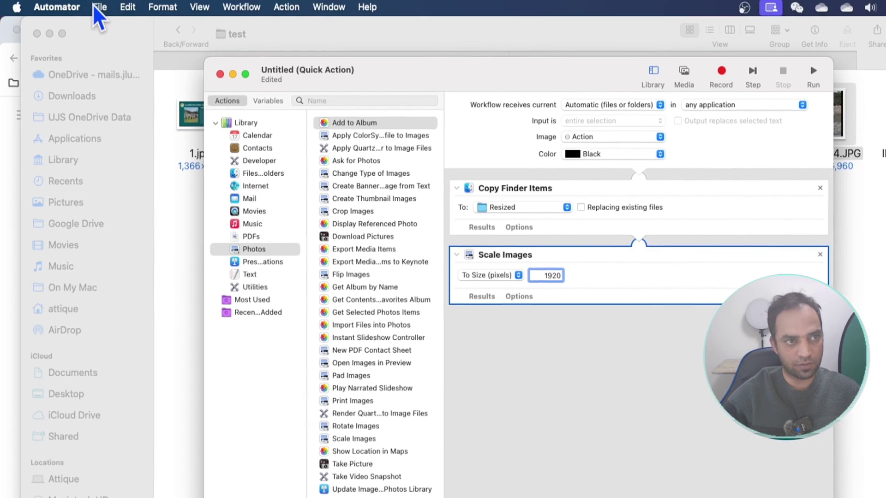
left_click(98, 7)
left_click(99, 95)
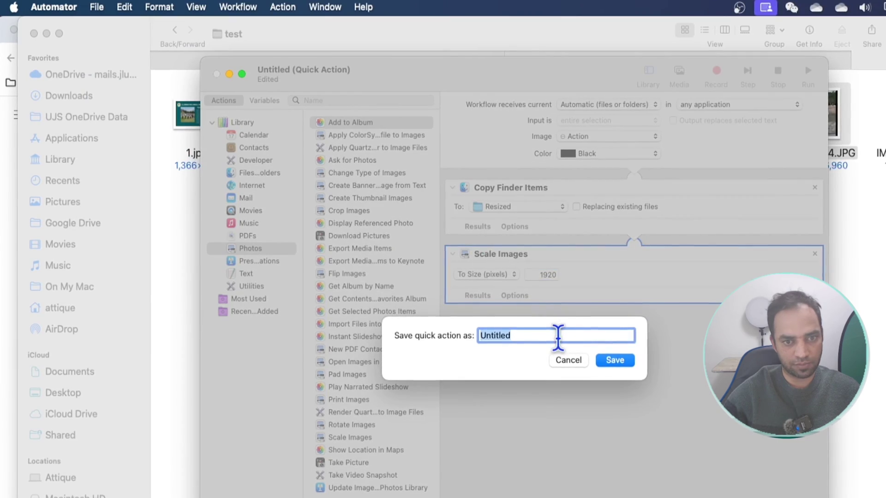
type("image resize")
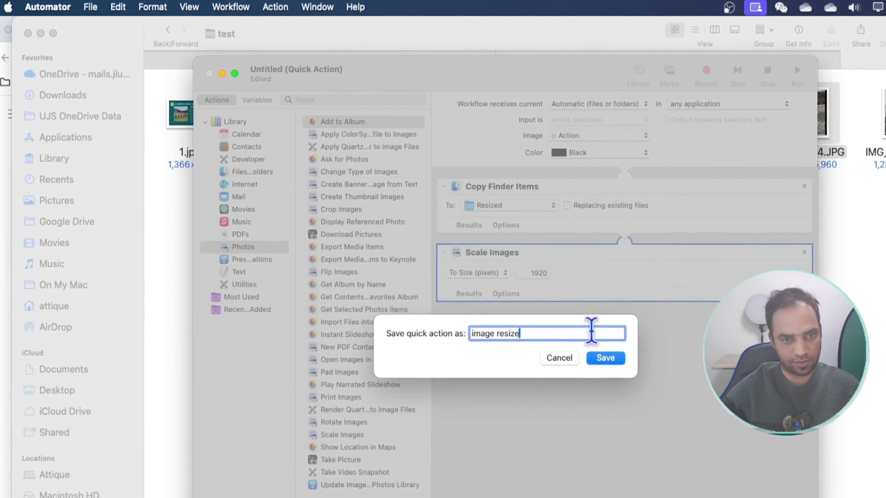
left_click(606, 358)
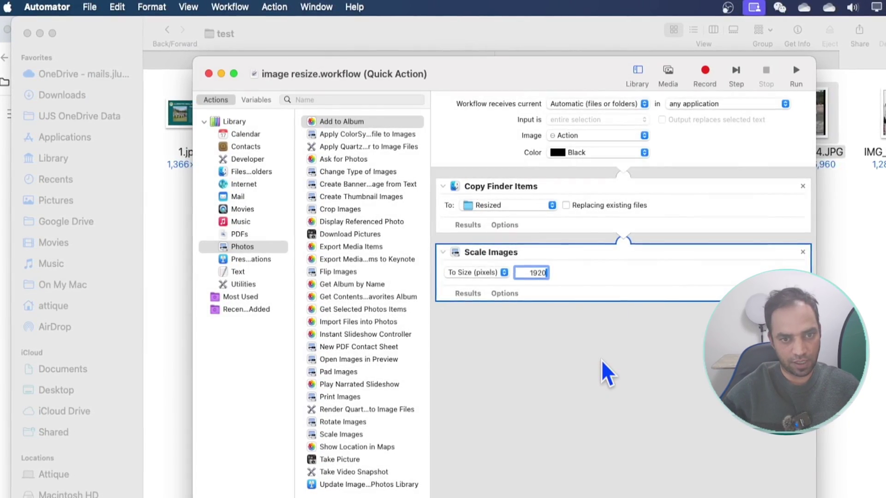
left_click(29, 8)
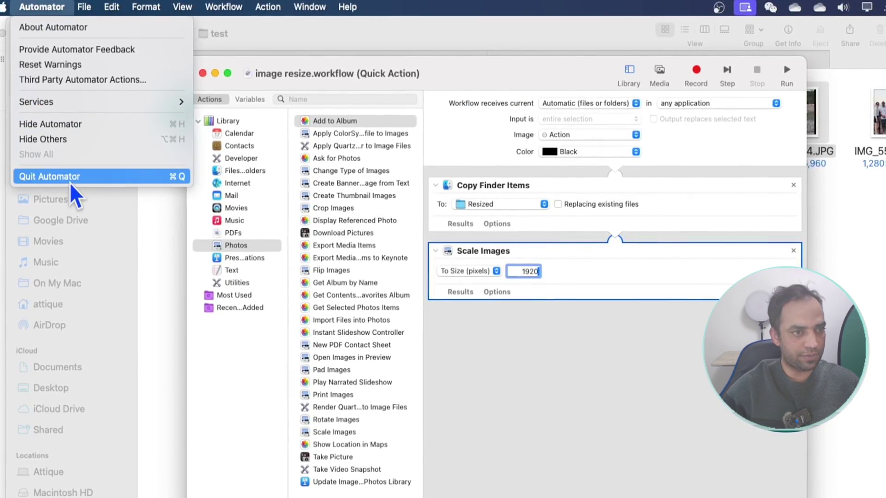
left_click(55, 177)
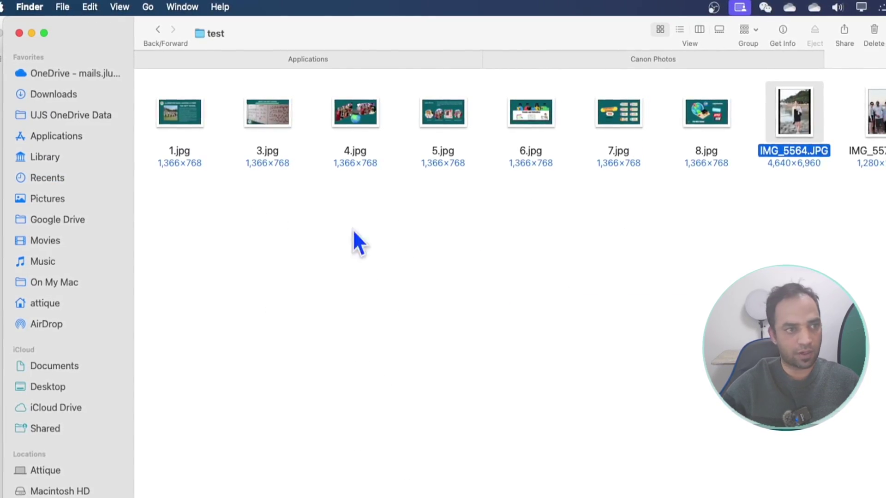
- Open Downloads in a new tab, then run 'image resize' on all ten test-folder images
right_click(64, 95)
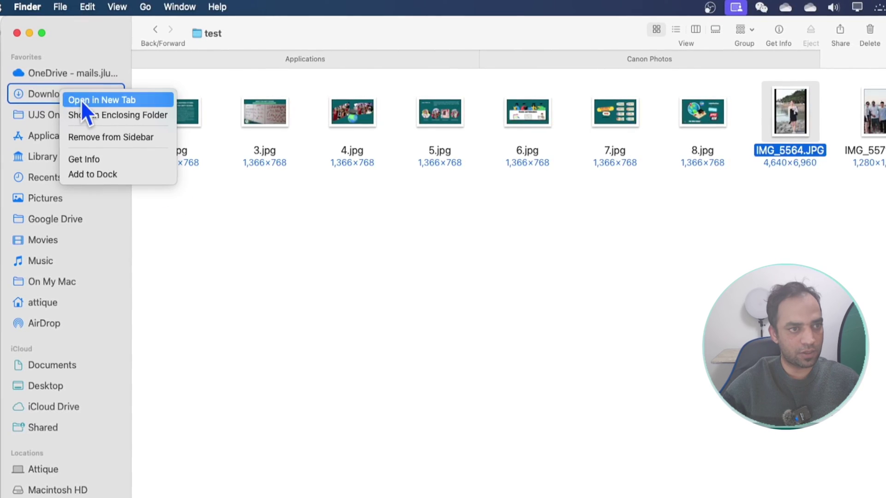
left_click(117, 103)
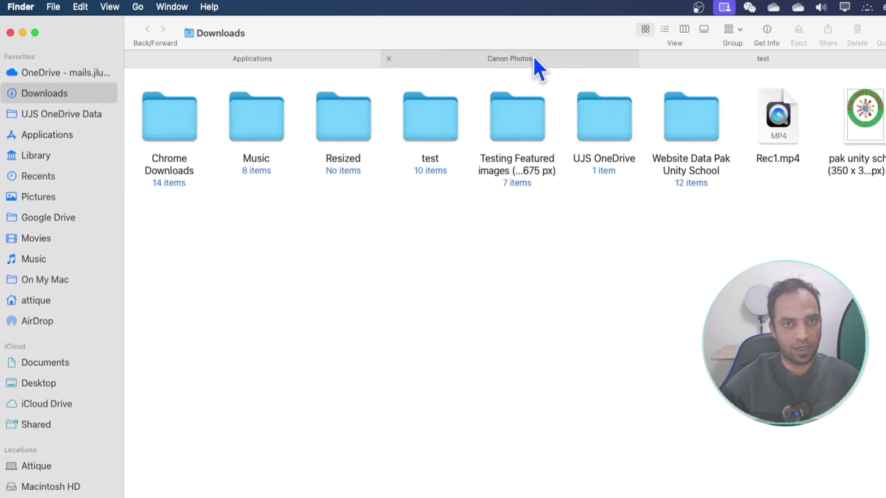
left_click(794, 65)
left_click(780, 87)
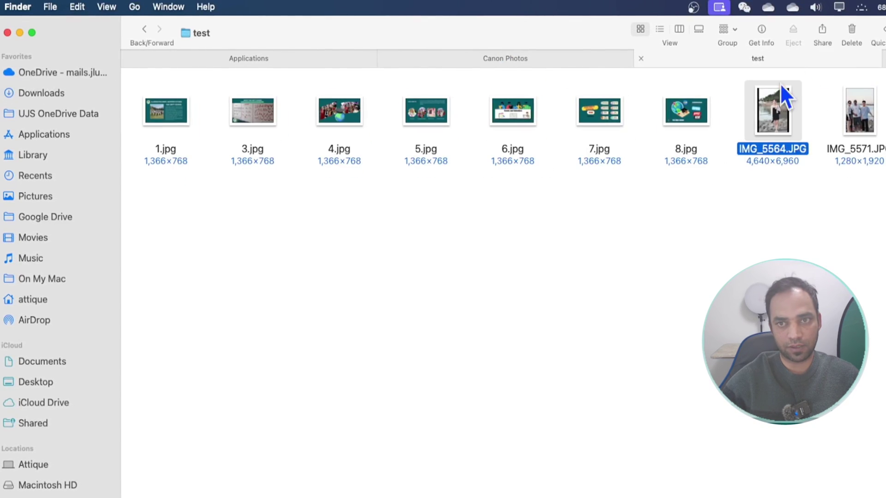
left_click_drag(883, 286, 154, 103)
right_click(154, 107)
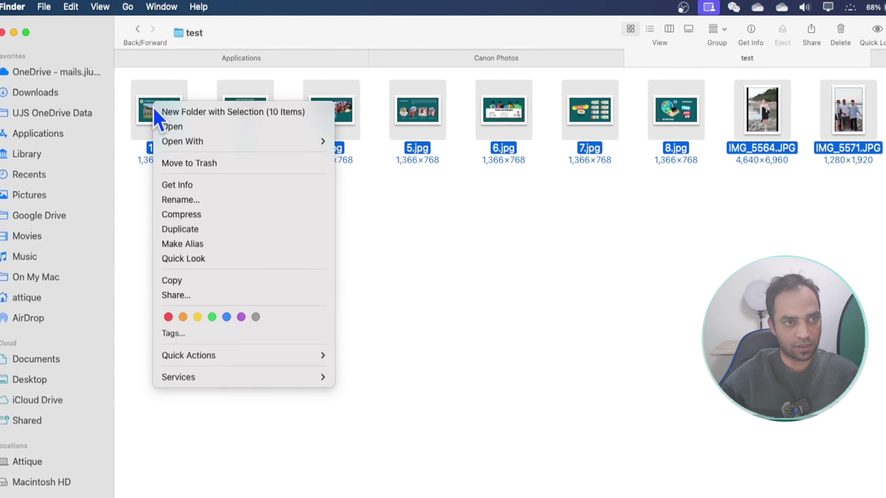
mouse_move(298, 353)
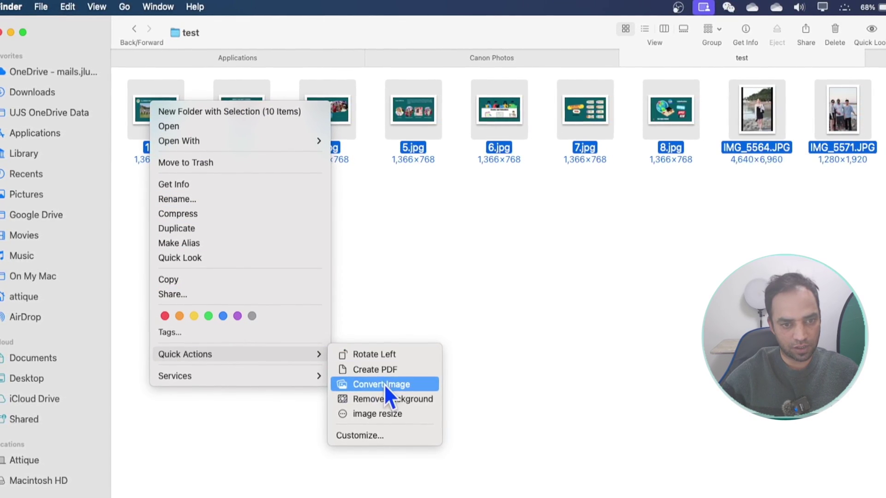
left_click(376, 412)
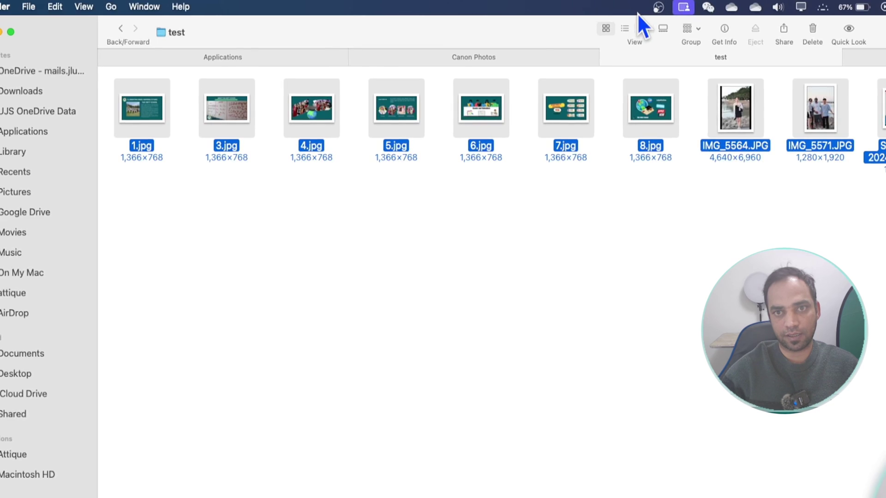
- Open the Resized folder in Downloads and look over the scaled image copies
left_click(24, 93)
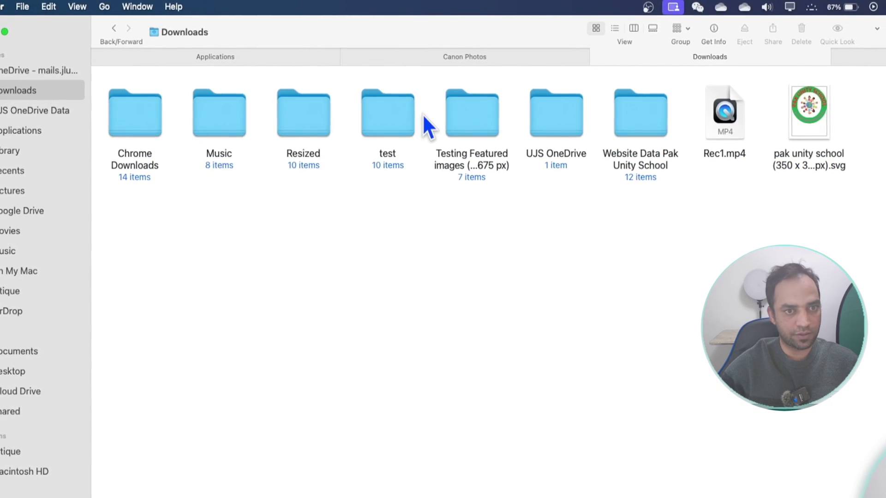
double_click(310, 104)
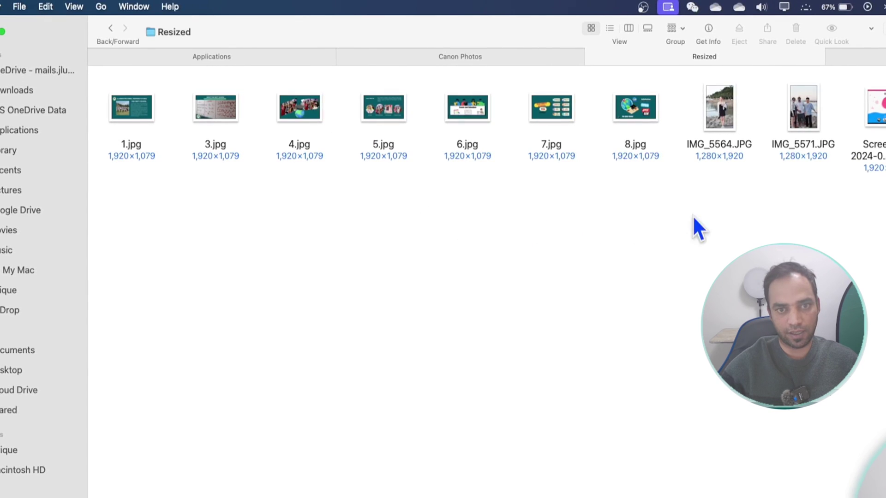
left_click_drag(884, 217, 124, 90)
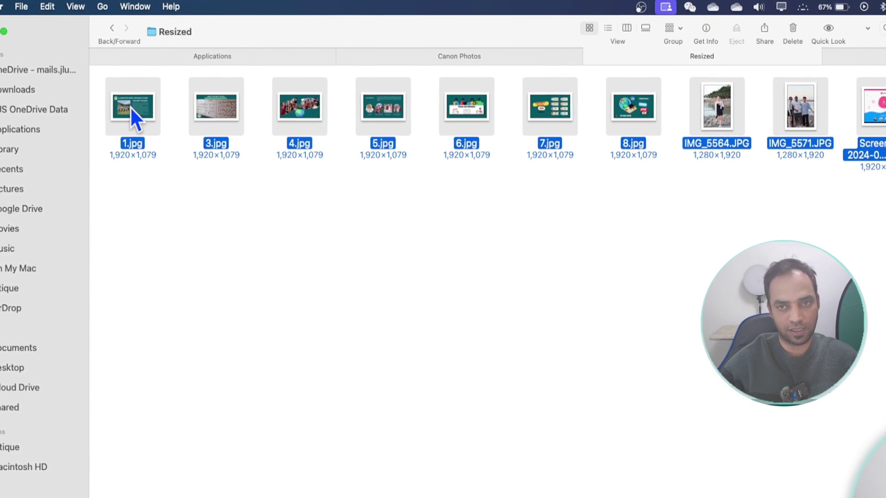
left_click(487, 313)
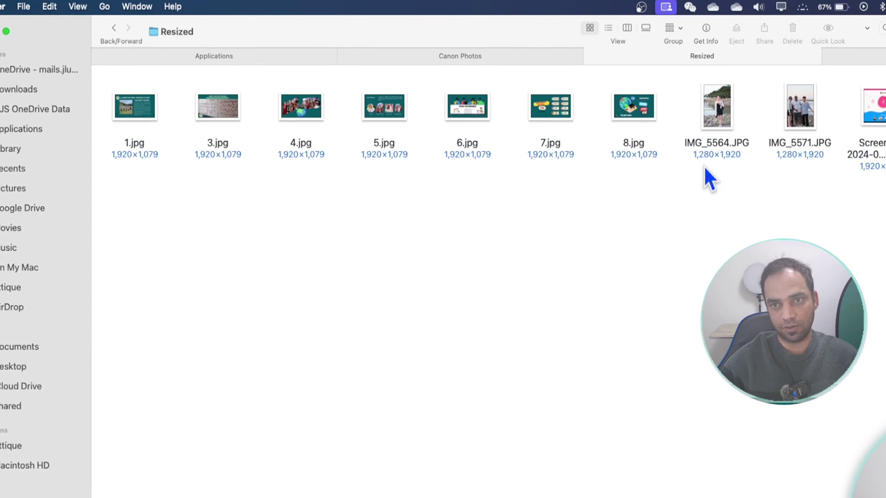
- Open IMG_5564.JPG in Preview, confirm it measures 1280 × 1920 pixels, then close it
double_click(707, 115)
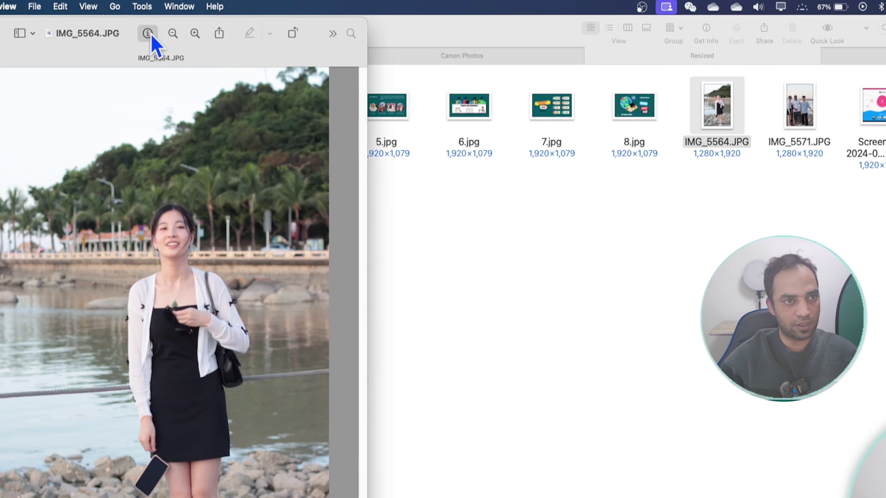
left_click(148, 33)
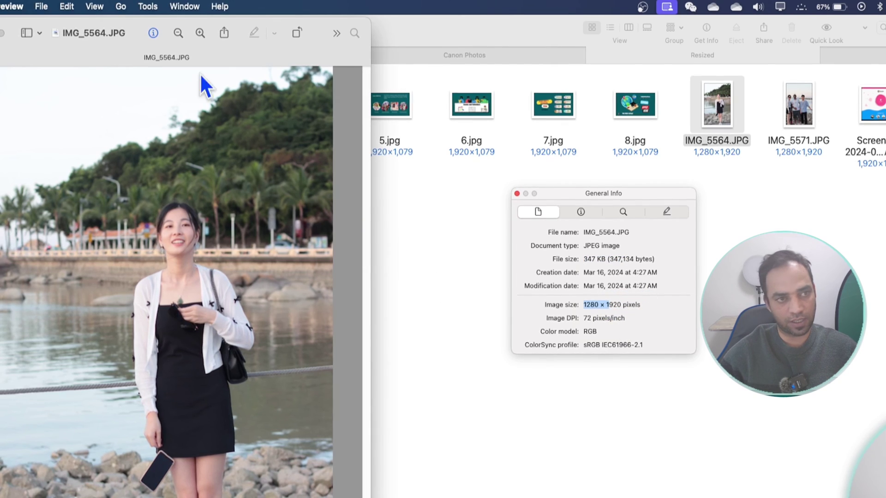
key("super+w")
- Check in Preview's Inspector that 4.jpg is 1920 × 1079 pixels, then close it and the Inspector
double_click(299, 117)
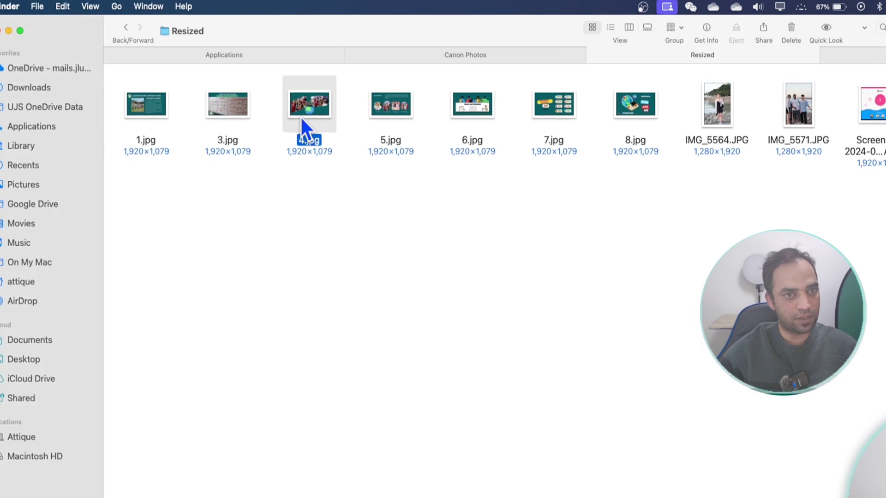
left_click(518, 193)
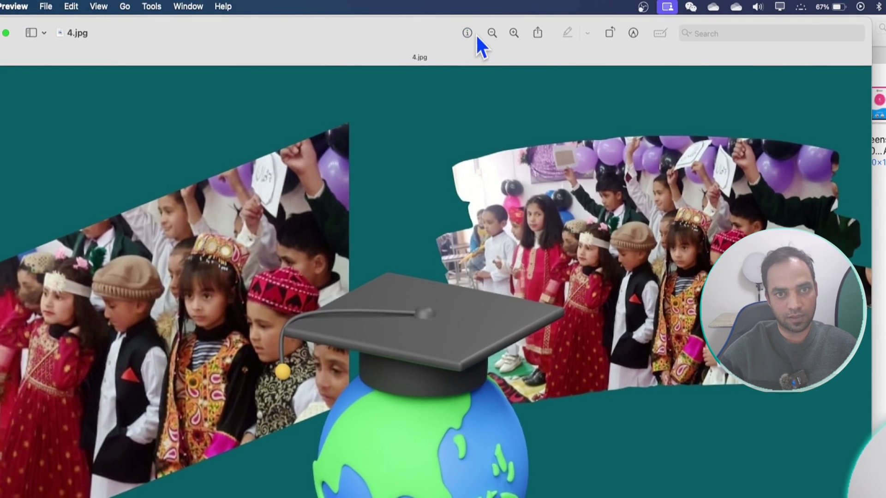
left_click(467, 34)
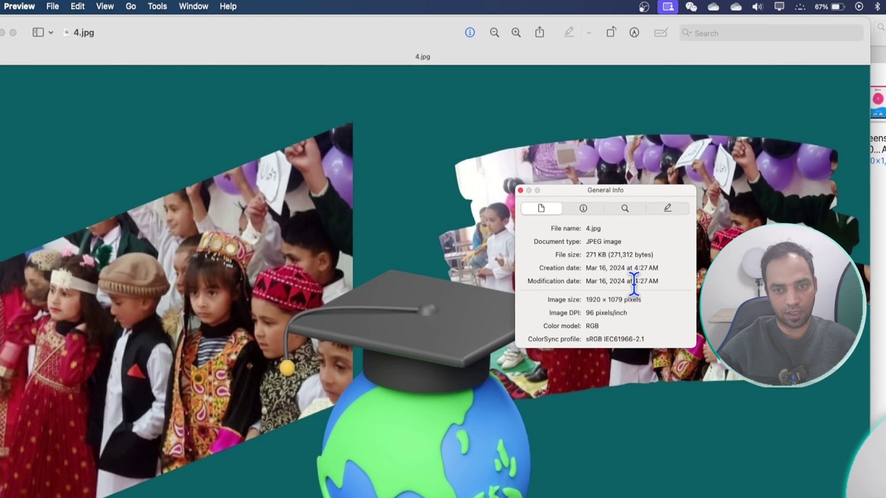
key("super+w")
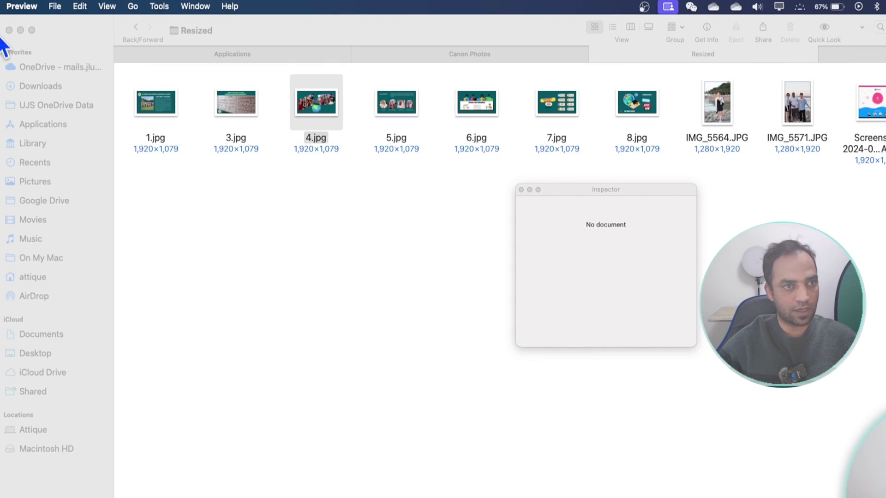
left_click(522, 189)
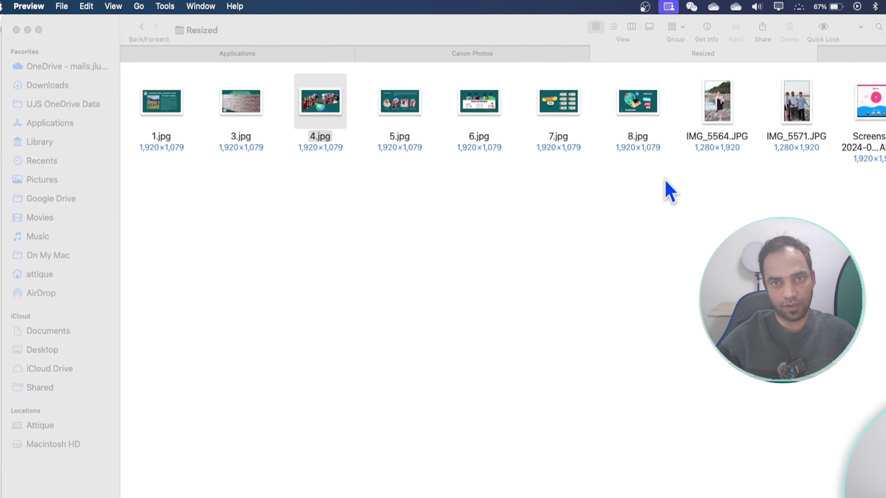
- Open the resized 8.jpg in Preview to look it over, then close it
double_click(652, 119)
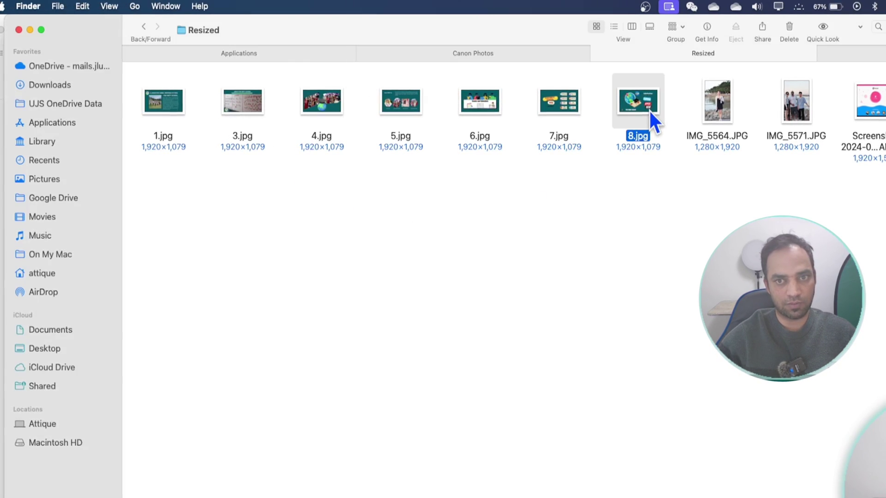
left_click(168, 9)
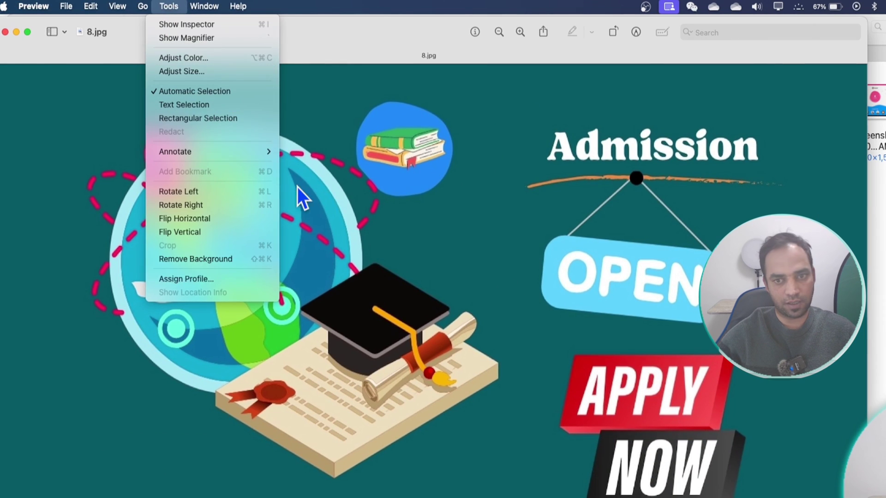
left_click(194, 116)
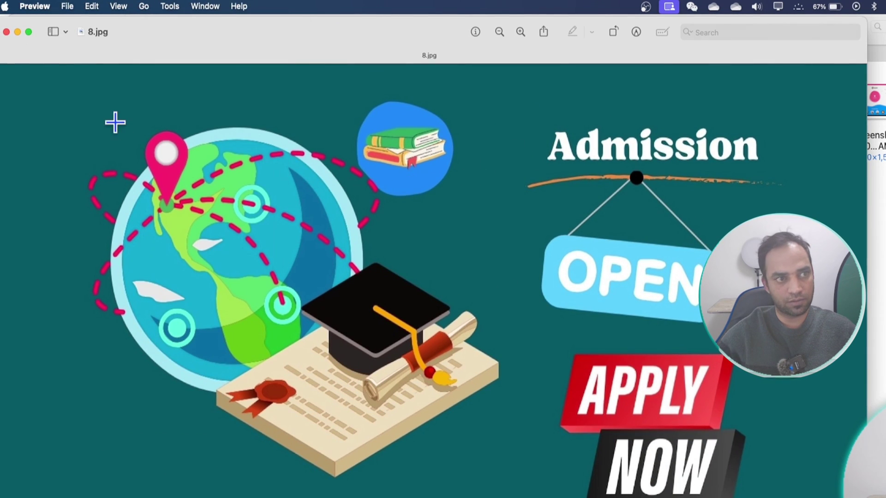
left_click(8, 32)
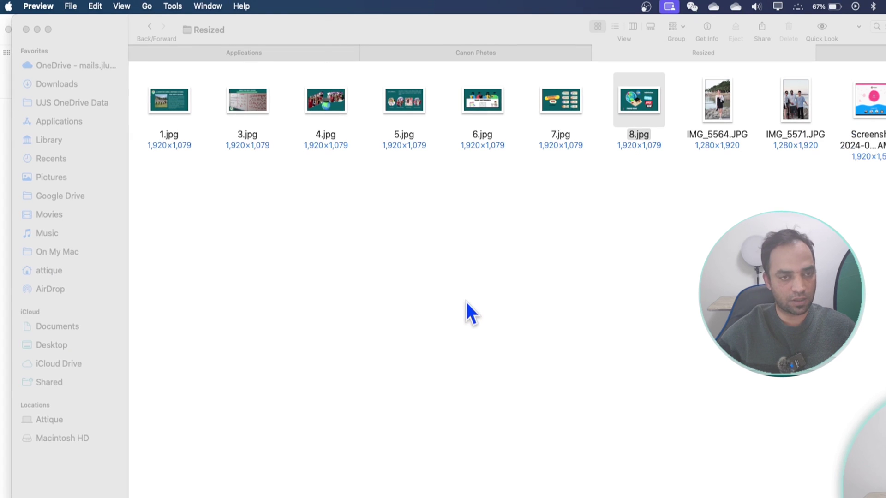